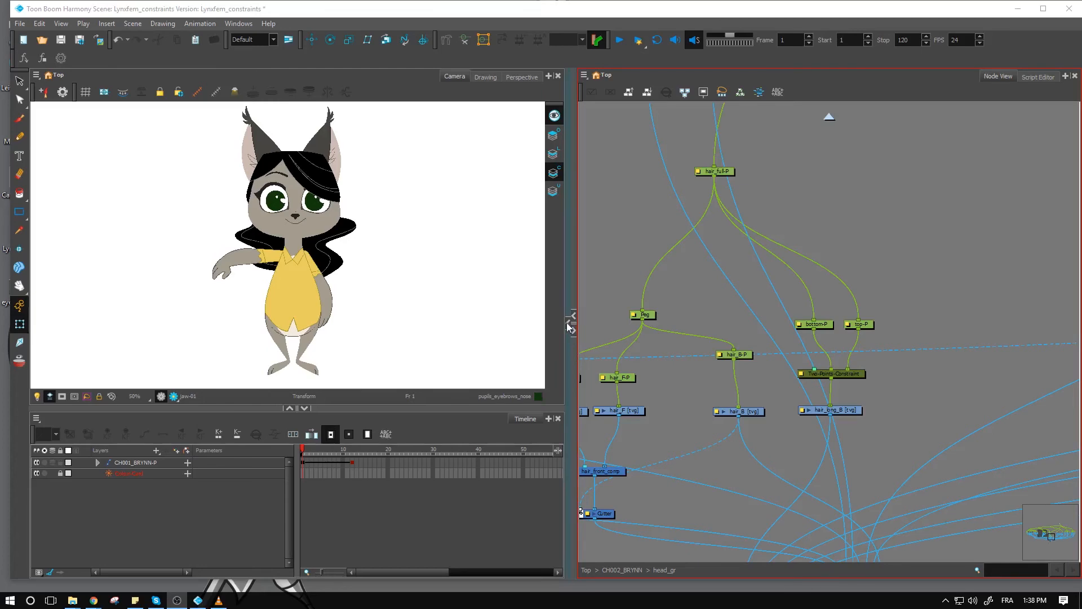
- Examine the Constraint nodes in the Node Library at full width, then restore the Camera and Timeline views beside the Node View
click(569, 327)
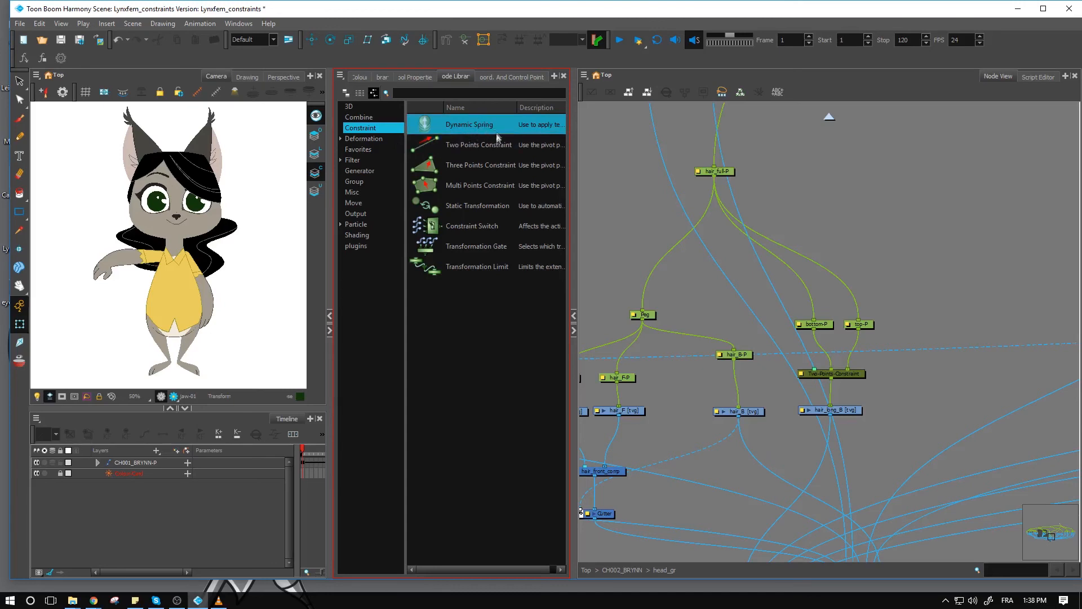
click(330, 313)
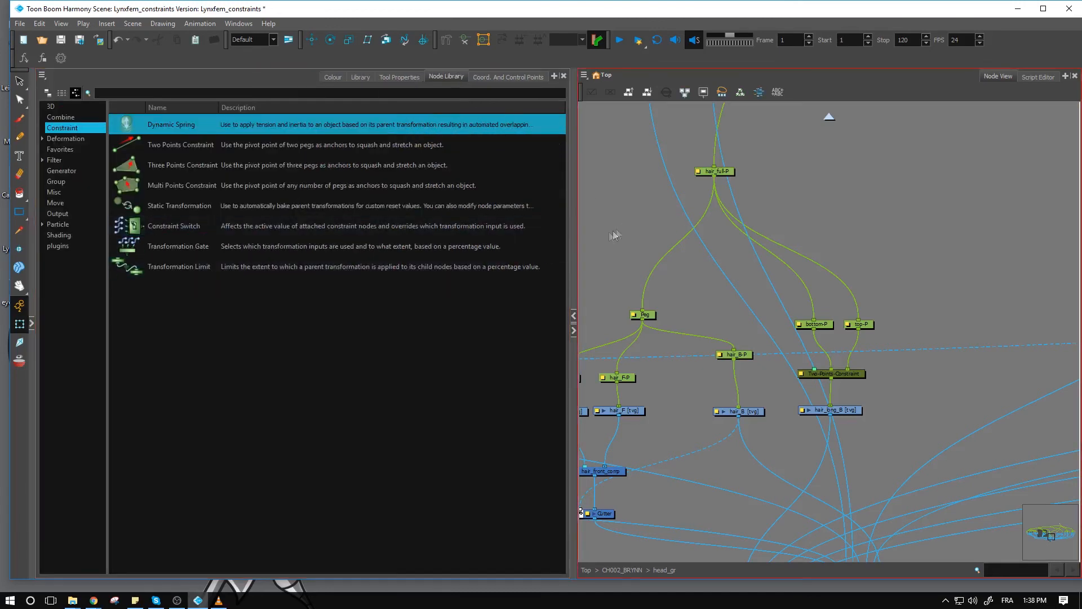
drag(578, 245, 718, 252)
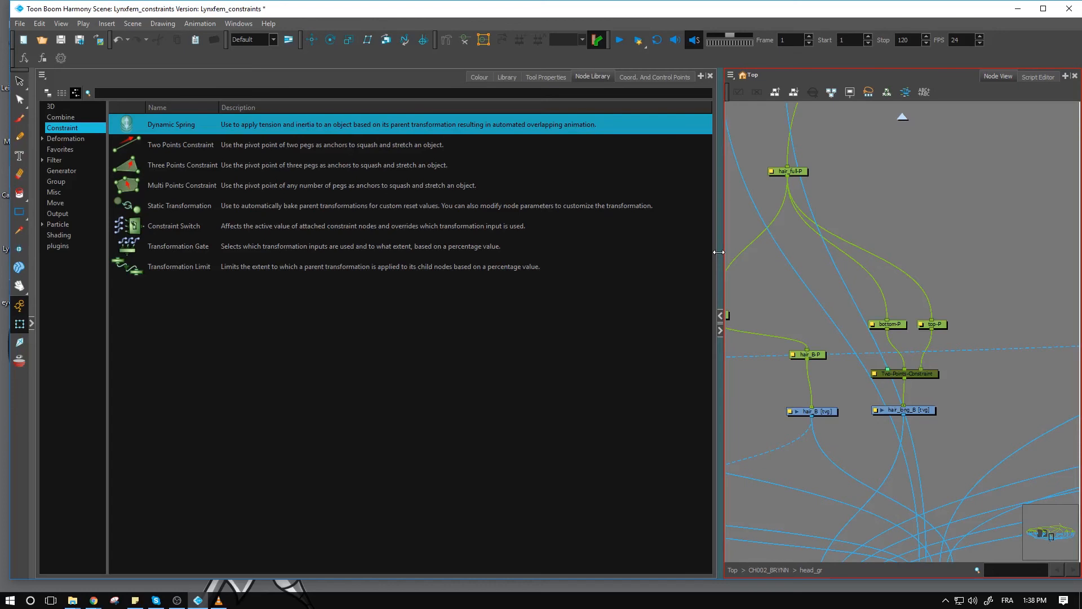
drag(720, 307, 431, 311)
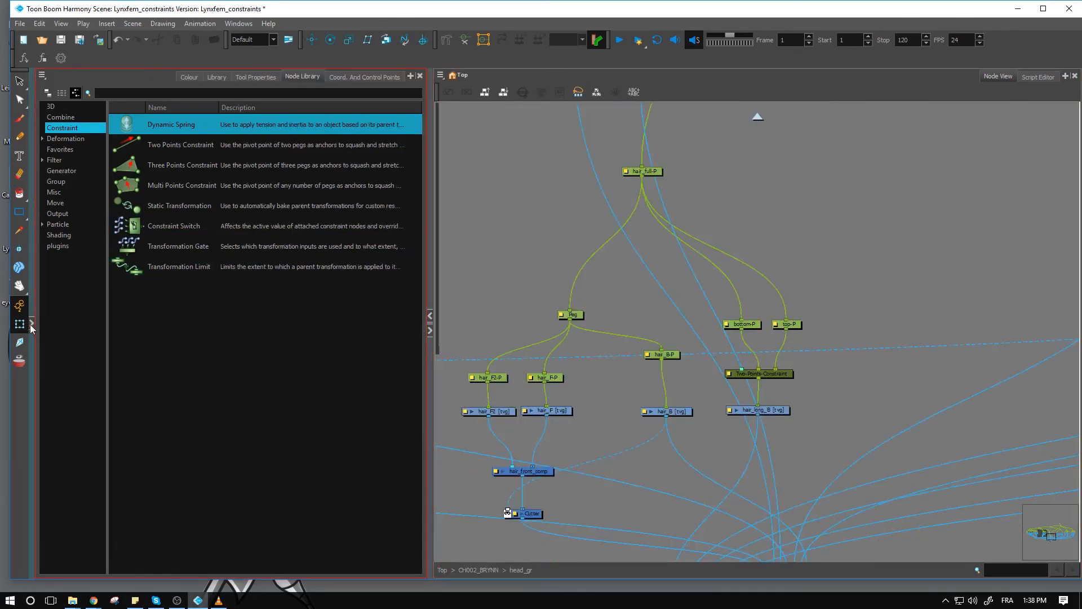
click(31, 326)
click(266, 405)
click(251, 332)
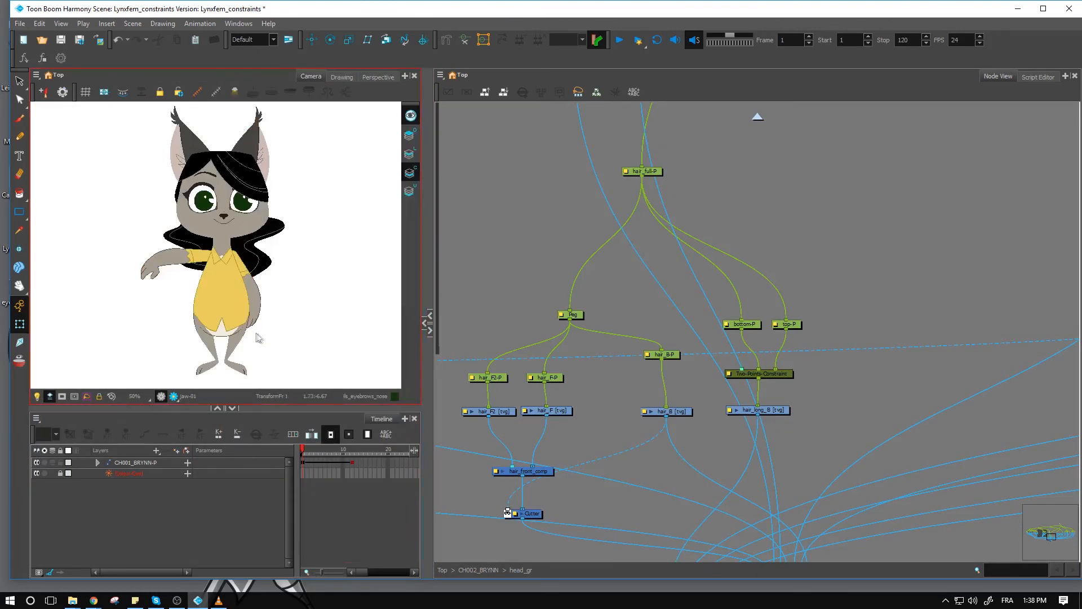
- Scrub through the timeline to review how the back hair follows the character's motion
click(311, 452)
drag(311, 453, 370, 449)
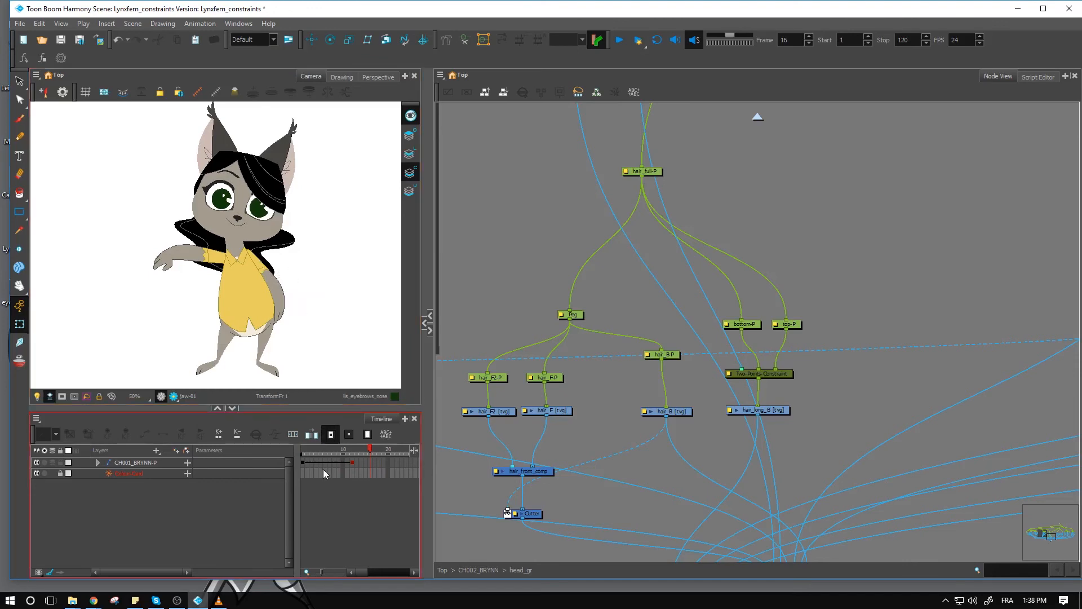
mouse_move(313, 449)
mouse_down()
mouse_move(290, 451)
mouse_move(379, 450)
mouse_move(299, 451)
mouse_move(370, 451)
mouse_move(321, 451)
mouse_up()
- Inspect the back hair's Two-Points-Constraint and the pivots of its bottom-P and top-P pegs
click(777, 374)
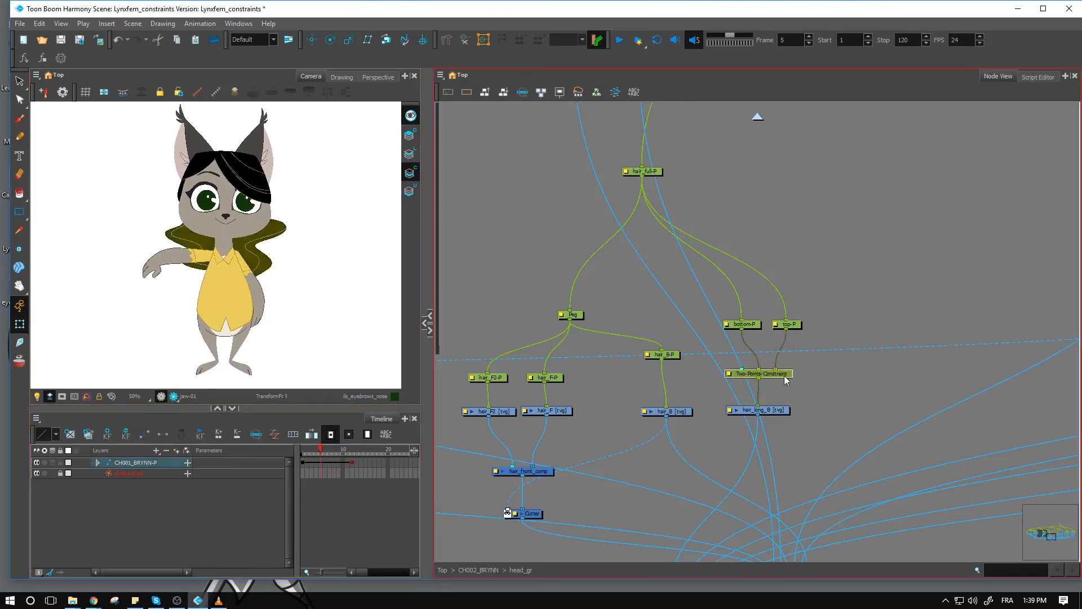
click(756, 326)
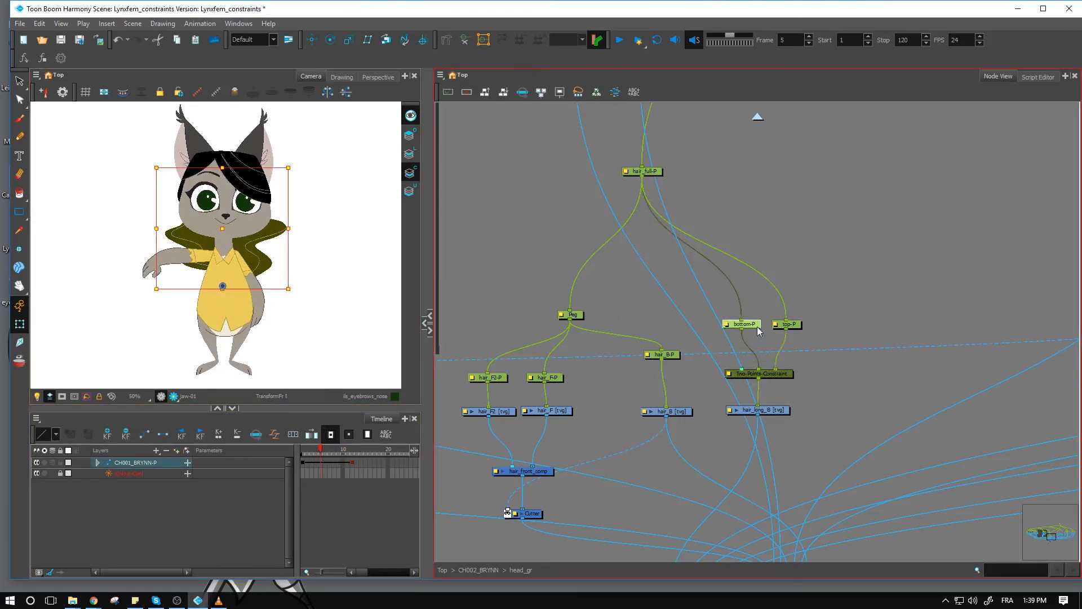
click(802, 326)
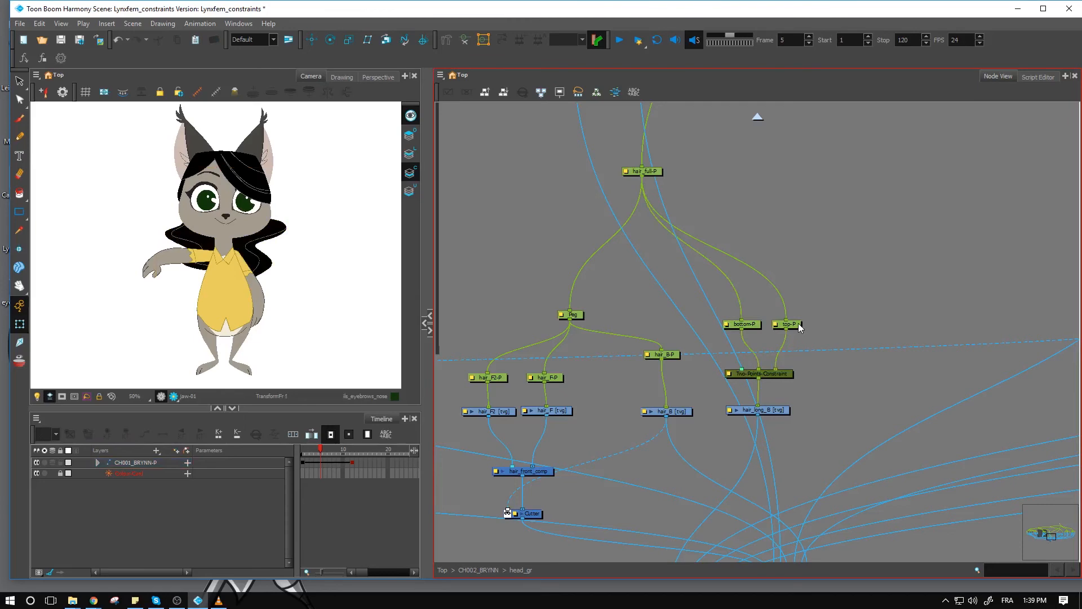
click(798, 323)
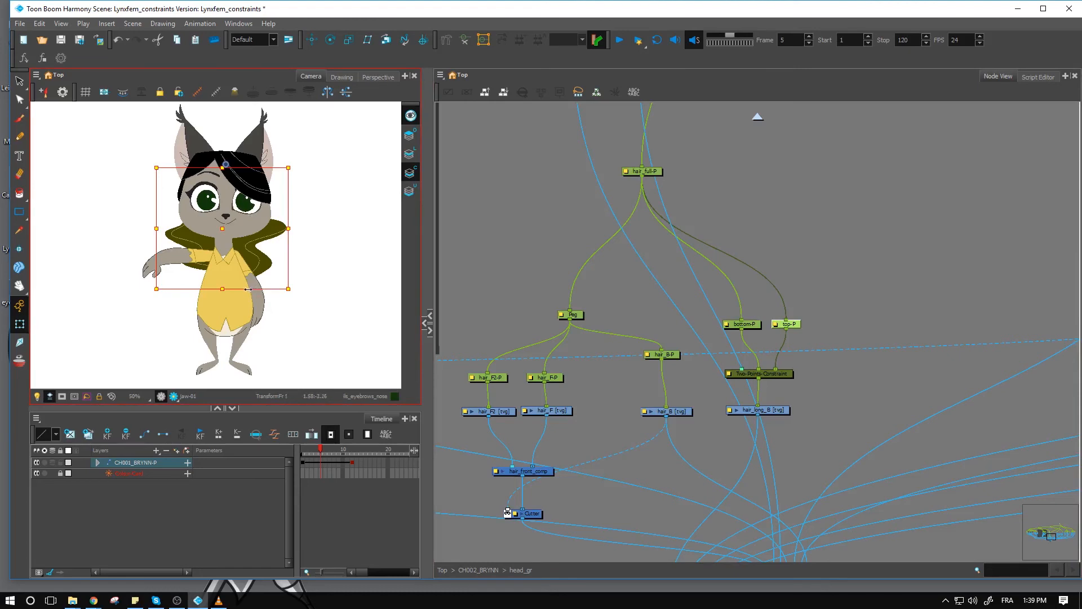
- Try transforming the back hair with the top-P and bottom-P pegs, undoing the changes
drag(246, 289, 230, 295)
key(ctrl+z)
click(754, 325)
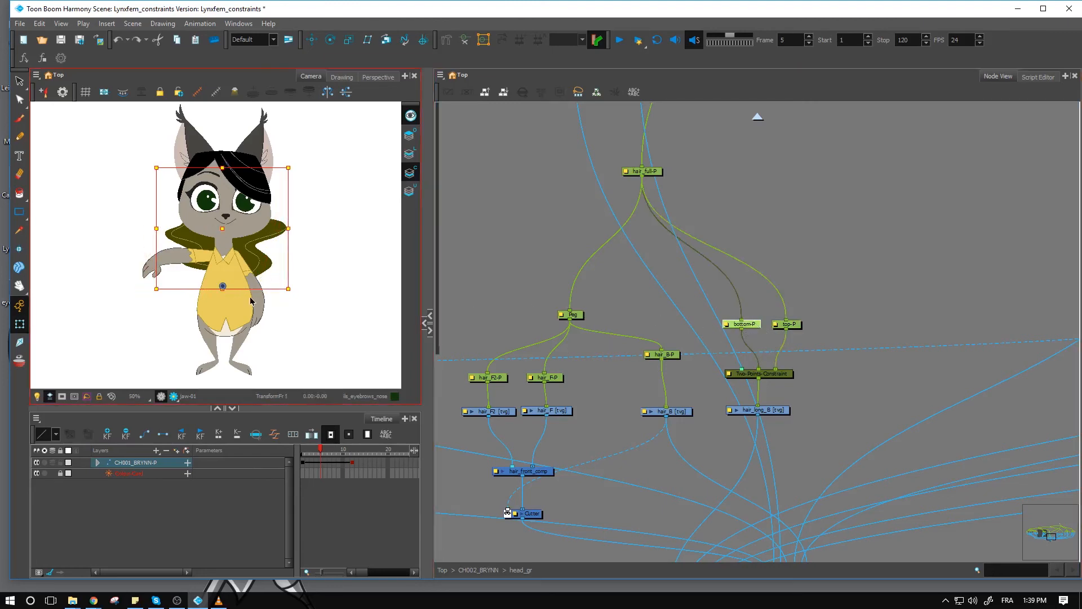
mouse_move(222, 233)
mouse_down()
mouse_move(241, 234)
mouse_move(222, 233)
mouse_up()
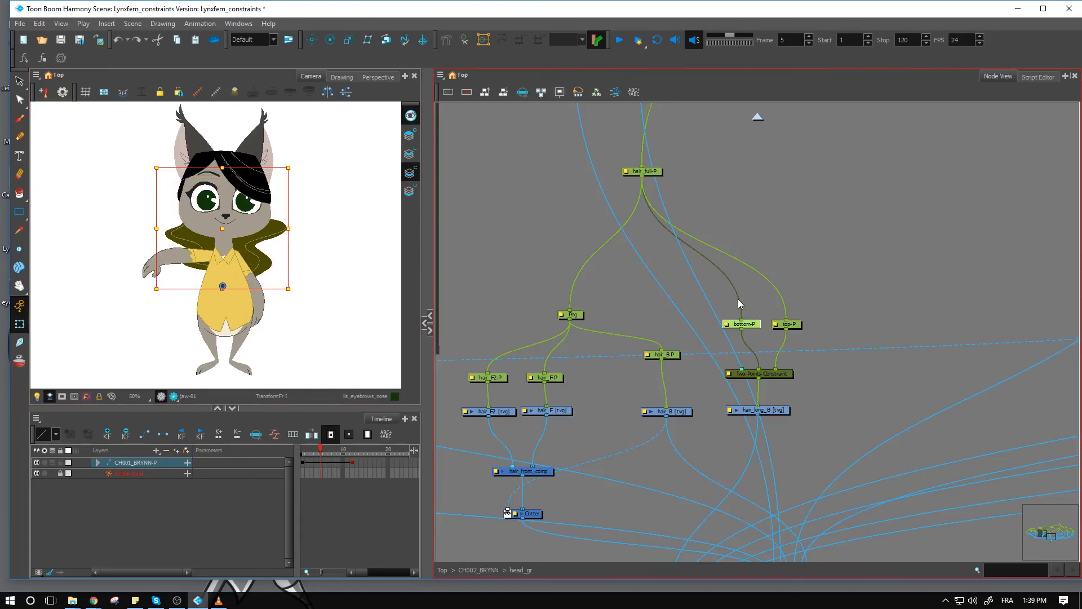
- Insert a Dynamic Spring constraint between the hair_full-P and bottom-P pegs in the Node View
click(424, 326)
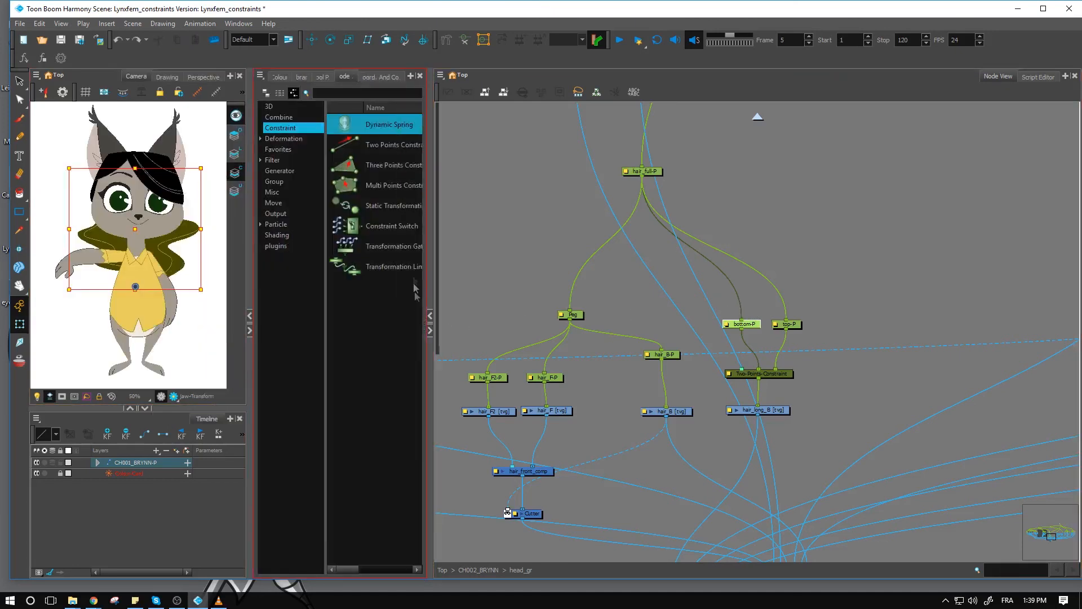
drag(361, 129, 706, 276)
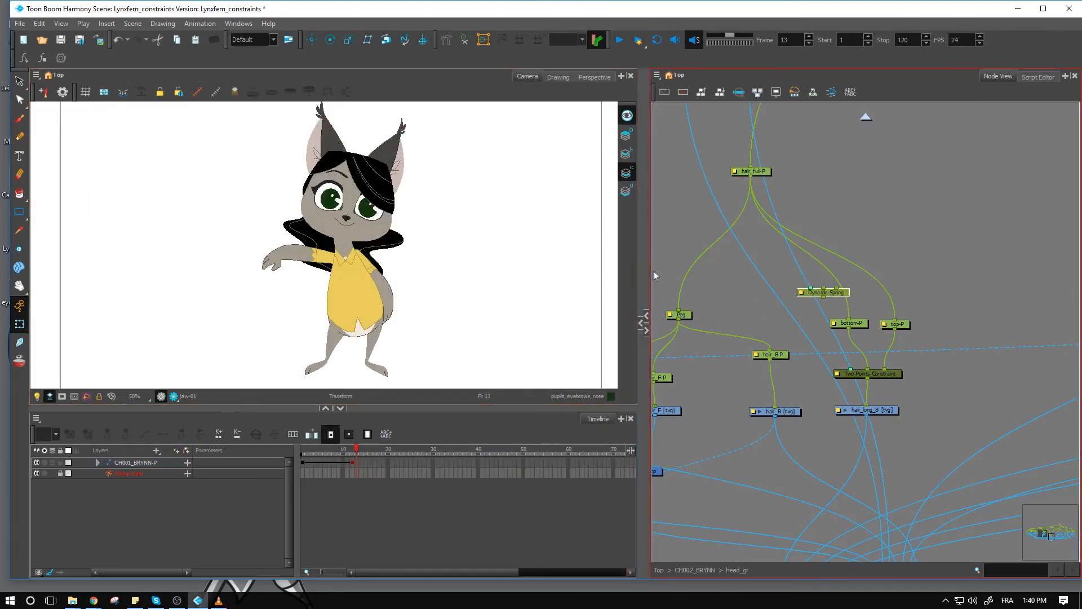
drag(644, 269, 547, 268)
drag(792, 297, 801, 299)
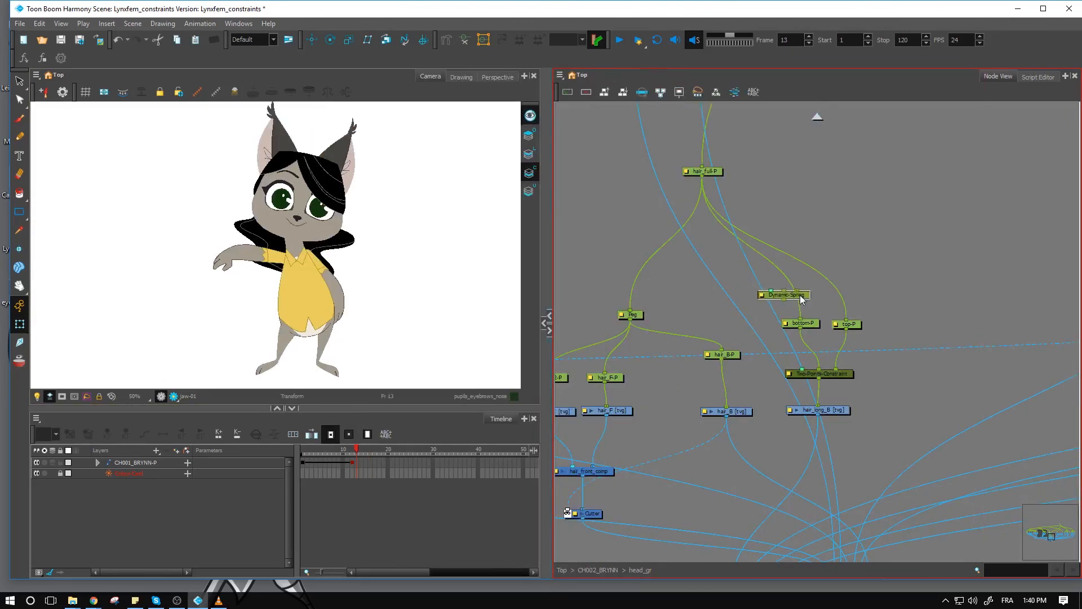
click(812, 325)
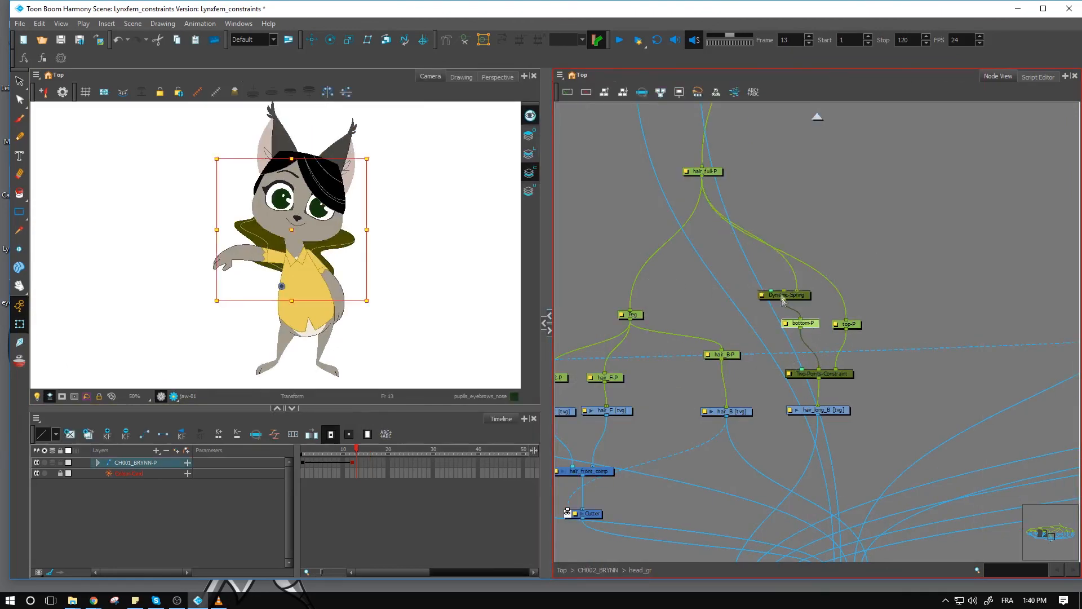
click(863, 262)
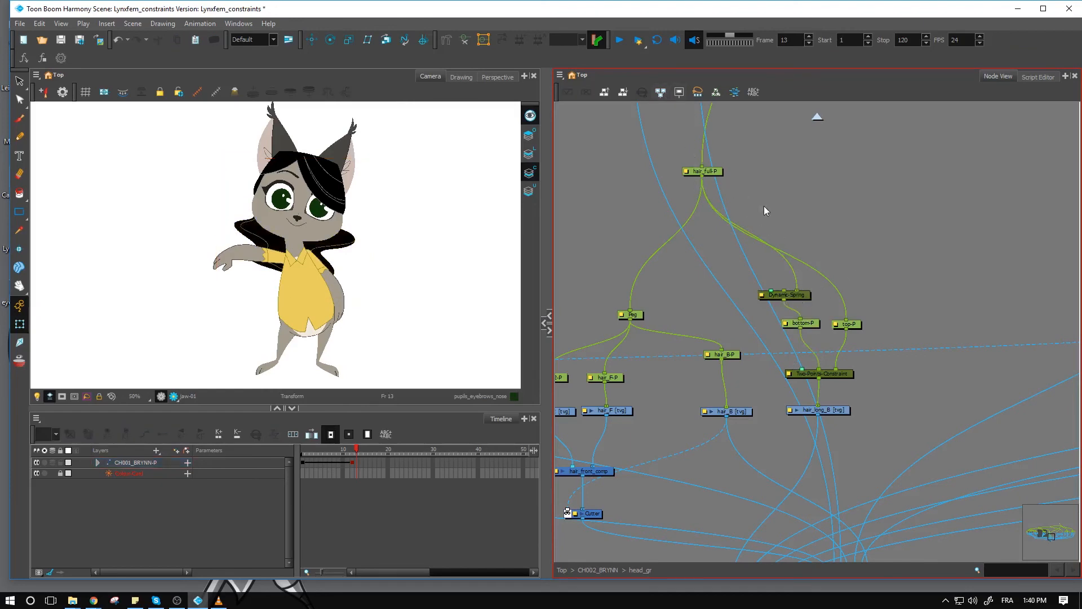
- Scrub the timeline up to and past the last keyframe to preview the spring's effect on the hair
click(334, 422)
mouse_move(346, 450)
mouse_down()
mouse_move(305, 445)
mouse_move(360, 440)
mouse_up()
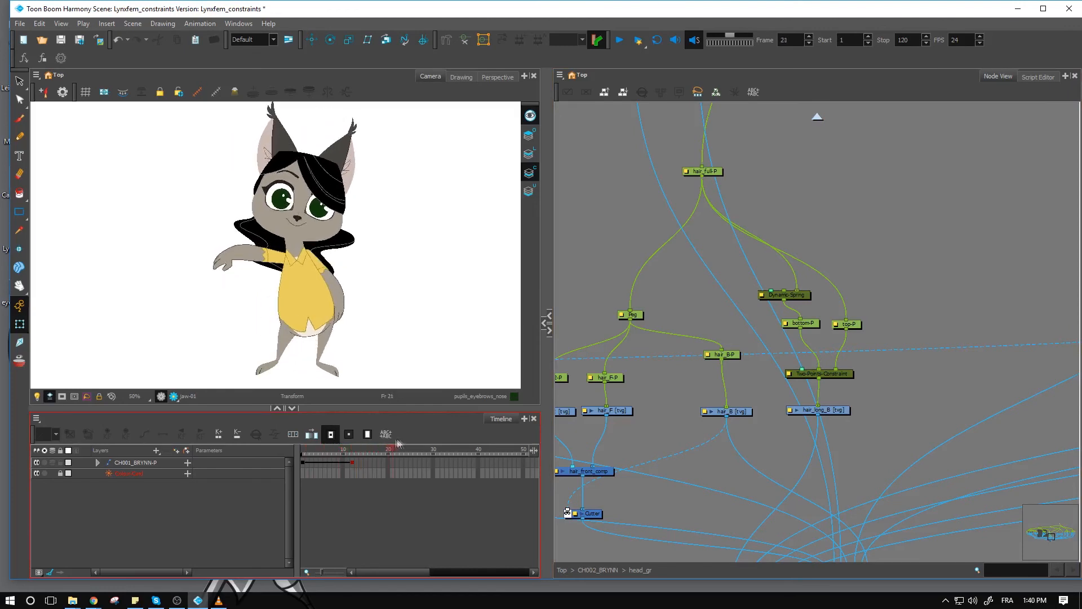
click(299, 449)
drag(300, 449, 350, 458)
- Select the parent peg of the upper body, rotate it clockwise at frame 12, and return to frame 1
click(309, 288)
key(b)
key(b)
key(b)
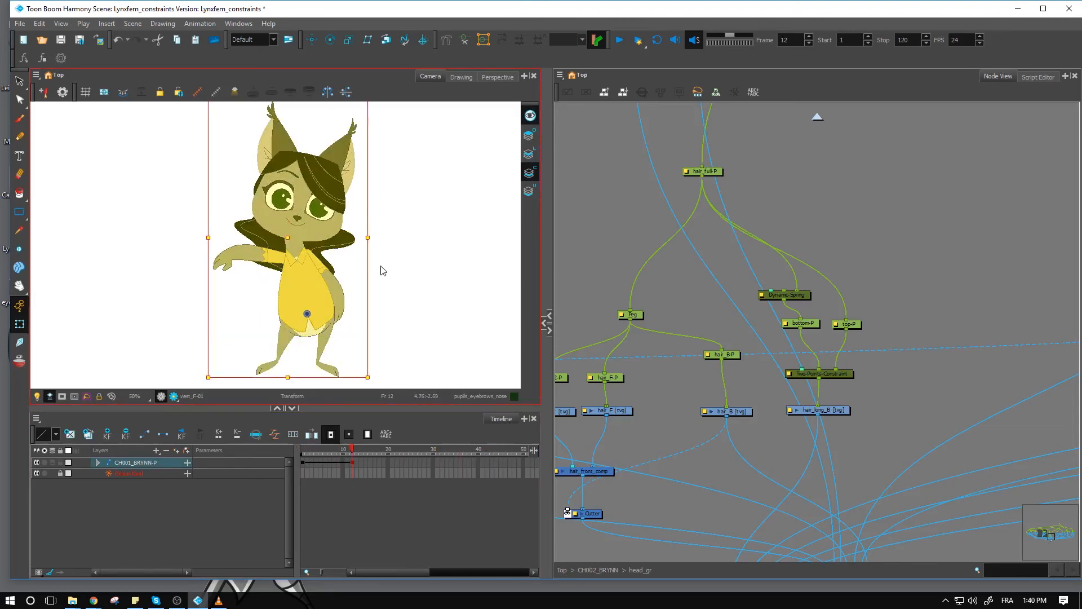
drag(374, 344, 344, 394)
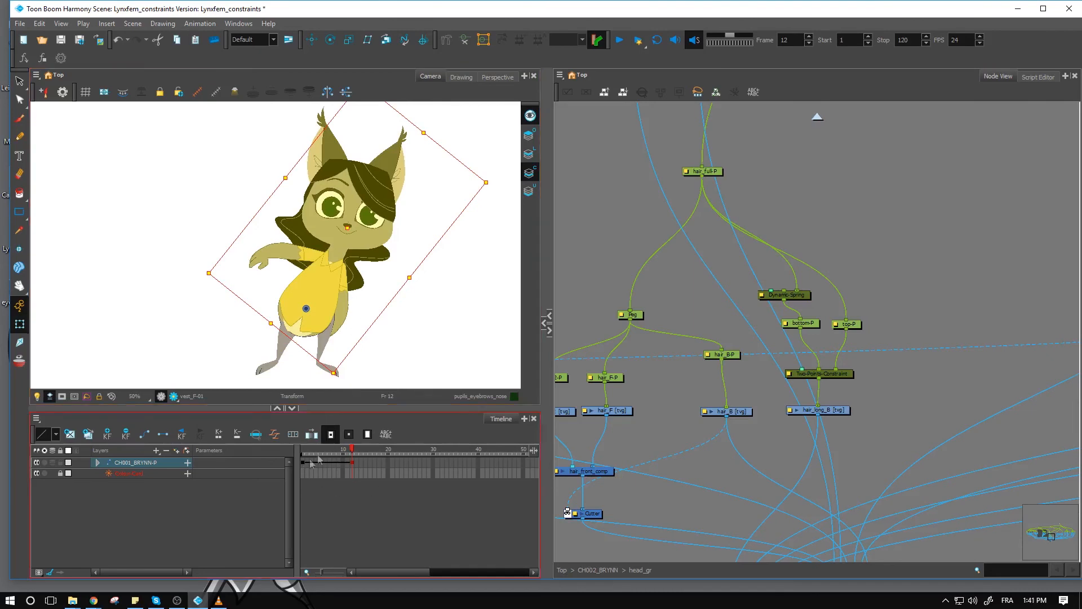
drag(352, 449, 278, 451)
- Review the tension and inertia parameters in the Dynamic-Spring layer properties and check its connected bottom-P peg
click(861, 312)
click(768, 297)
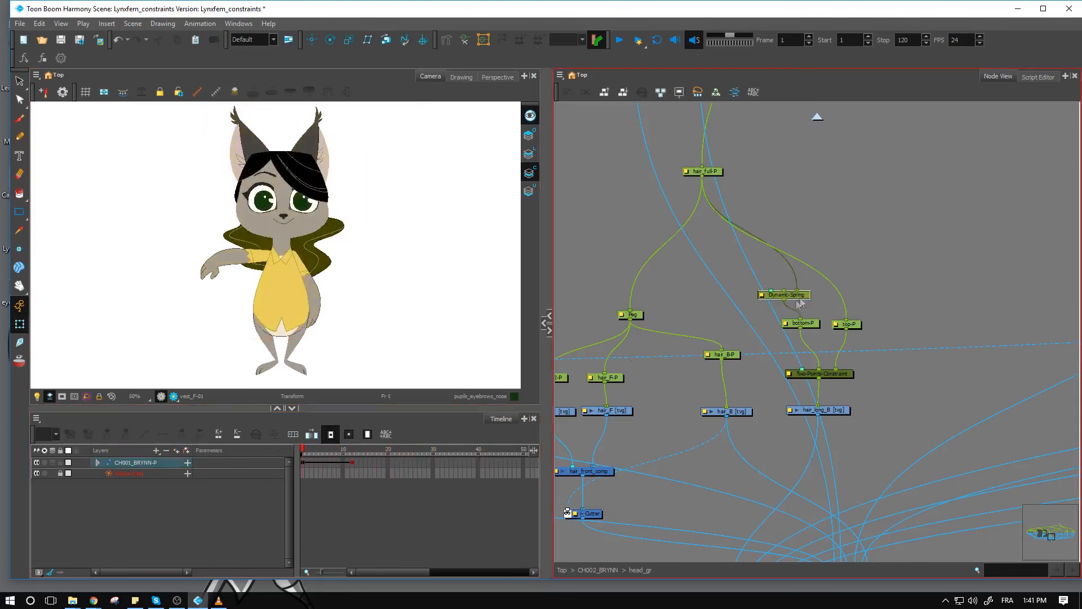
double_click(764, 297)
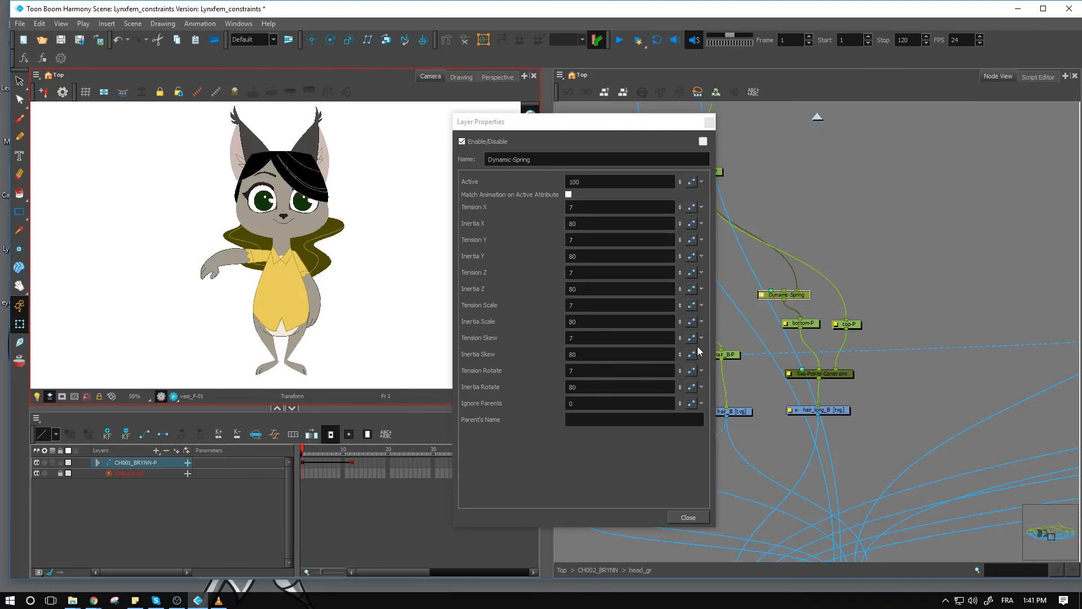
click(710, 123)
click(885, 280)
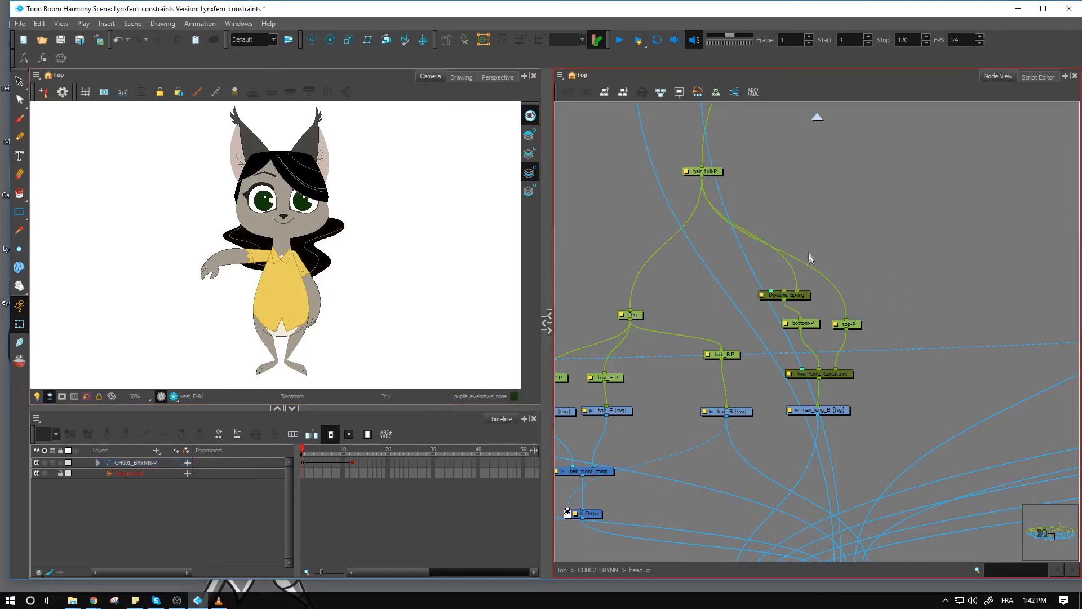
click(806, 295)
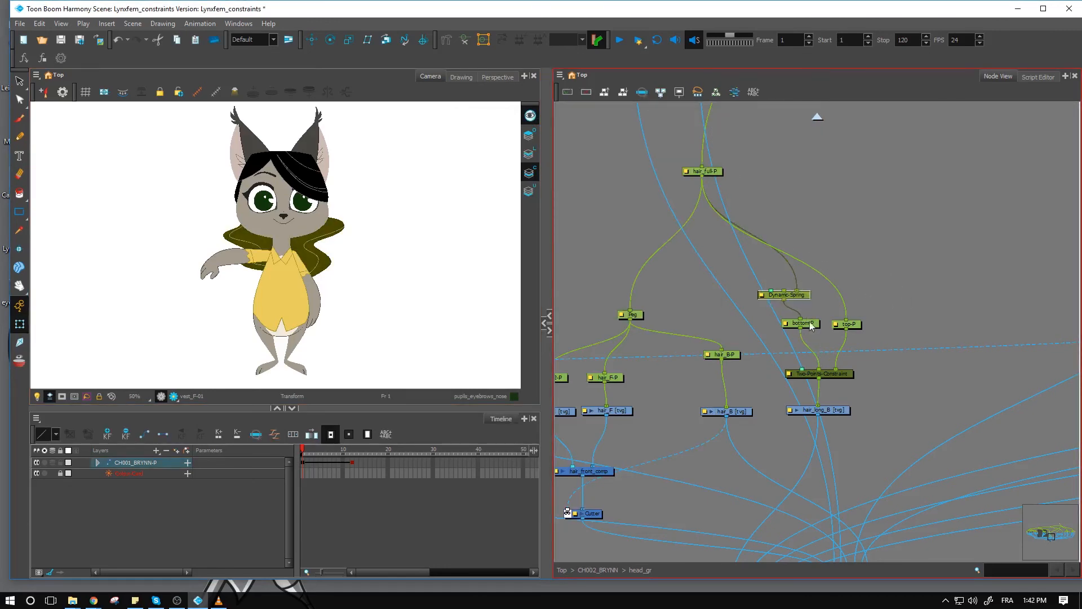
click(811, 326)
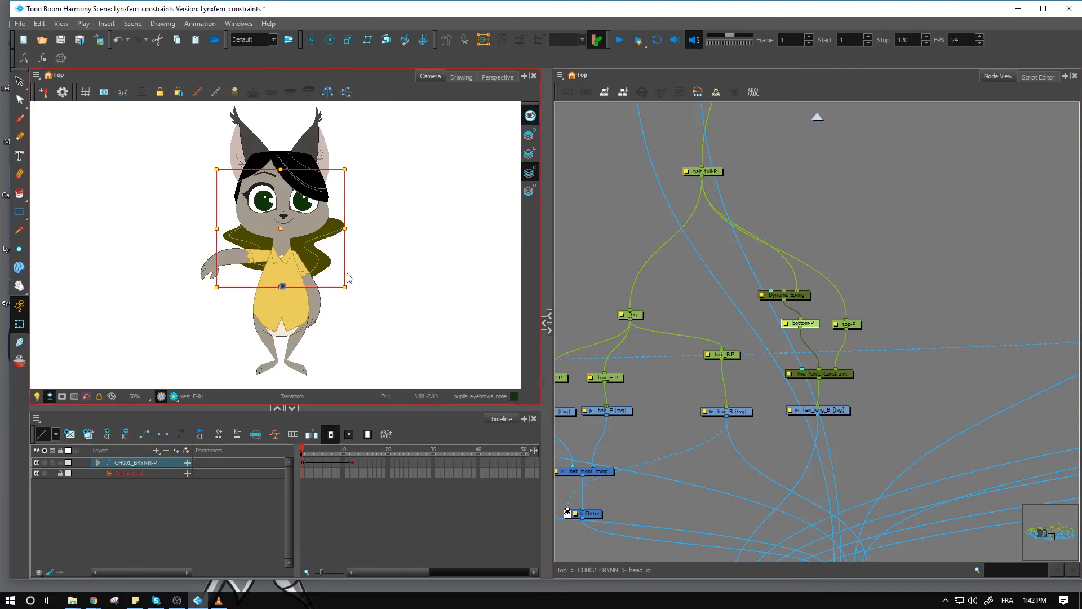
- Select the head's parent peg, rotate the head further clockwise at frame 12, and scrub back to frame 1
drag(310, 451, 366, 450)
click(353, 451)
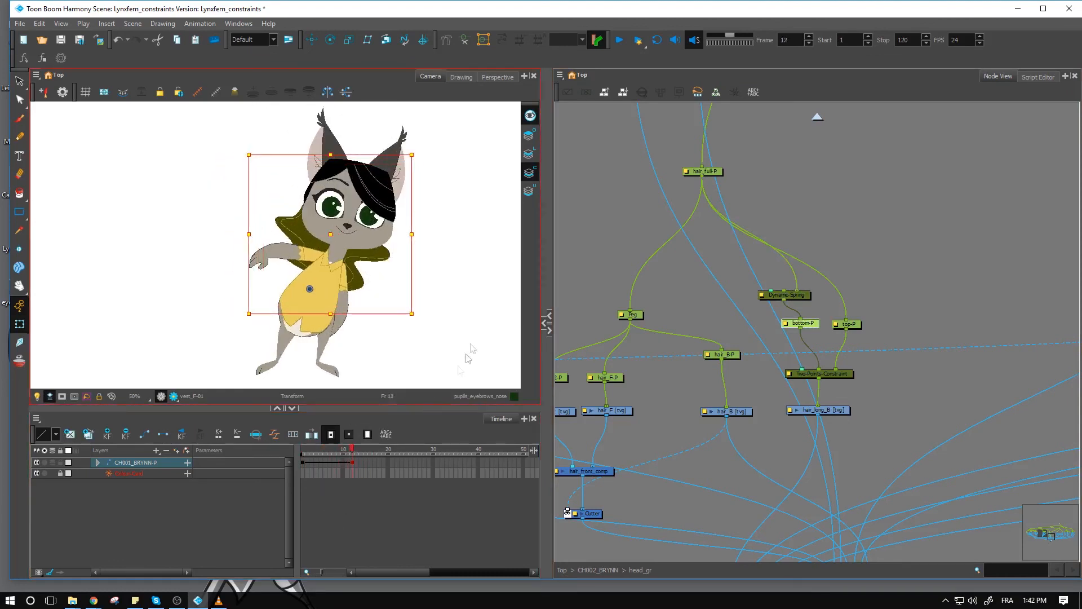
key(b)
key(b)
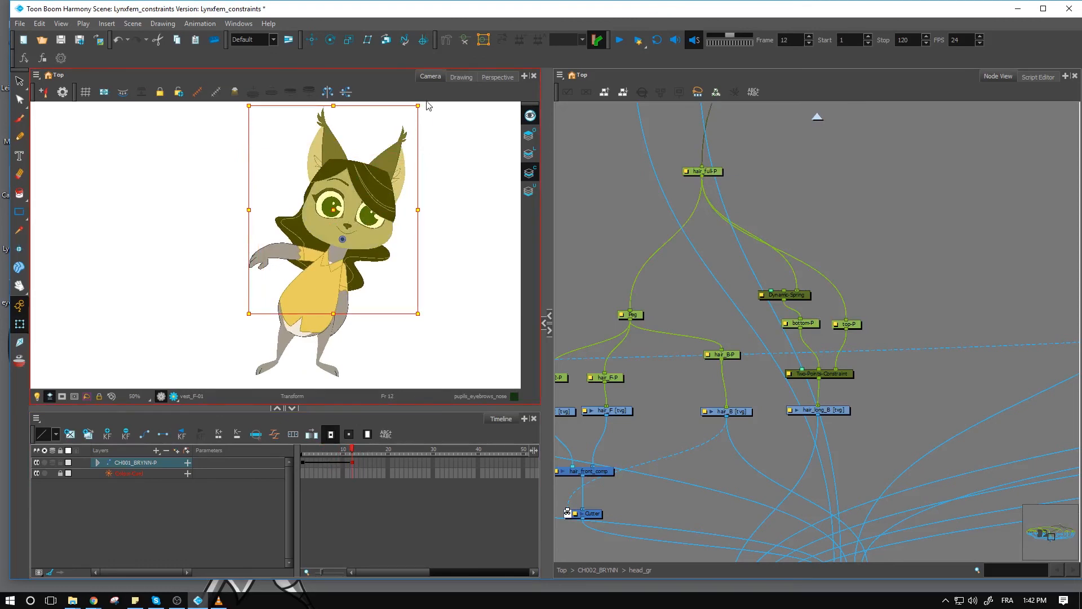
drag(425, 102, 464, 147)
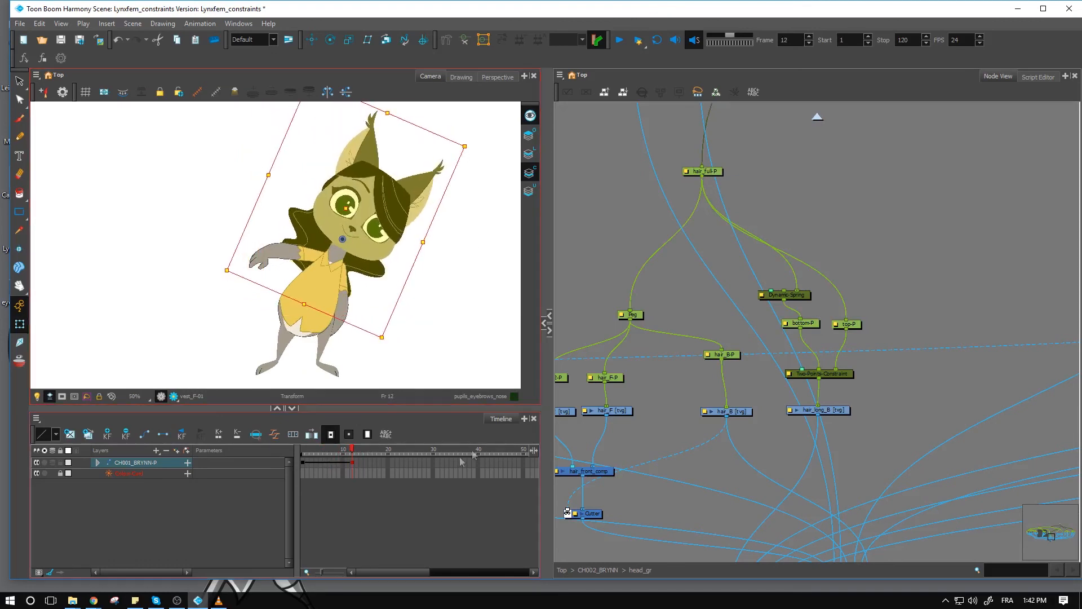
drag(351, 450, 303, 449)
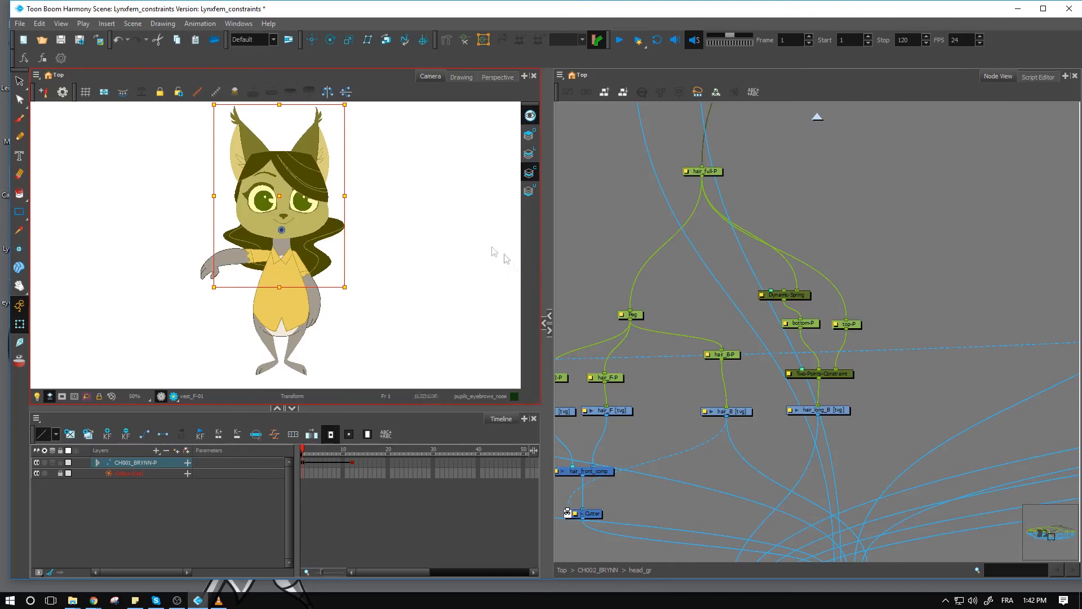
- Add a Transformation Limit node from the Constraint category to the Node View beside the Dynamic-Spring and arrange the nodes
click(545, 324)
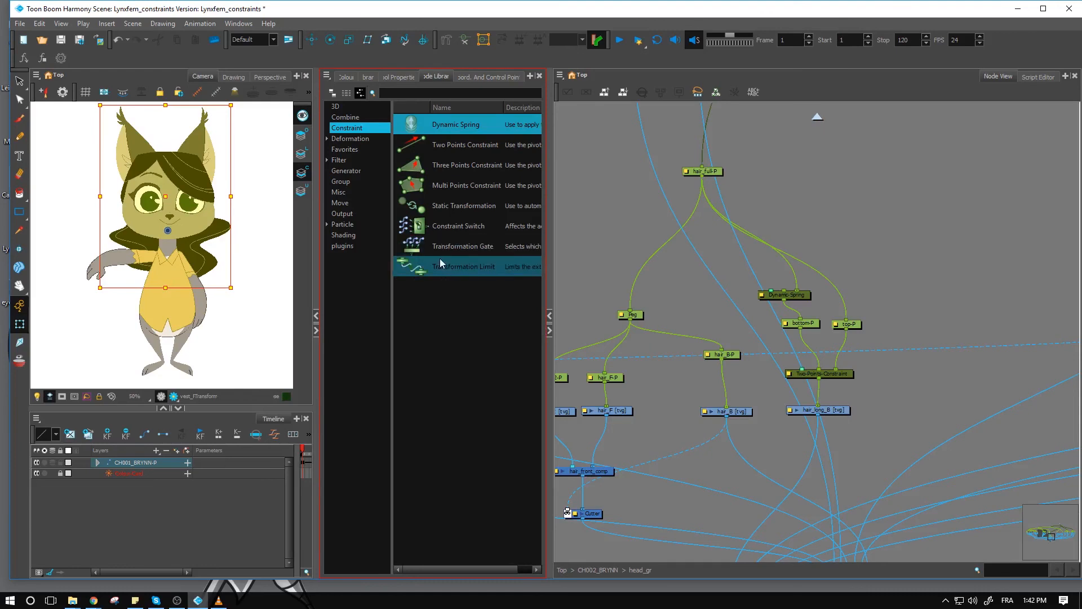
click(441, 265)
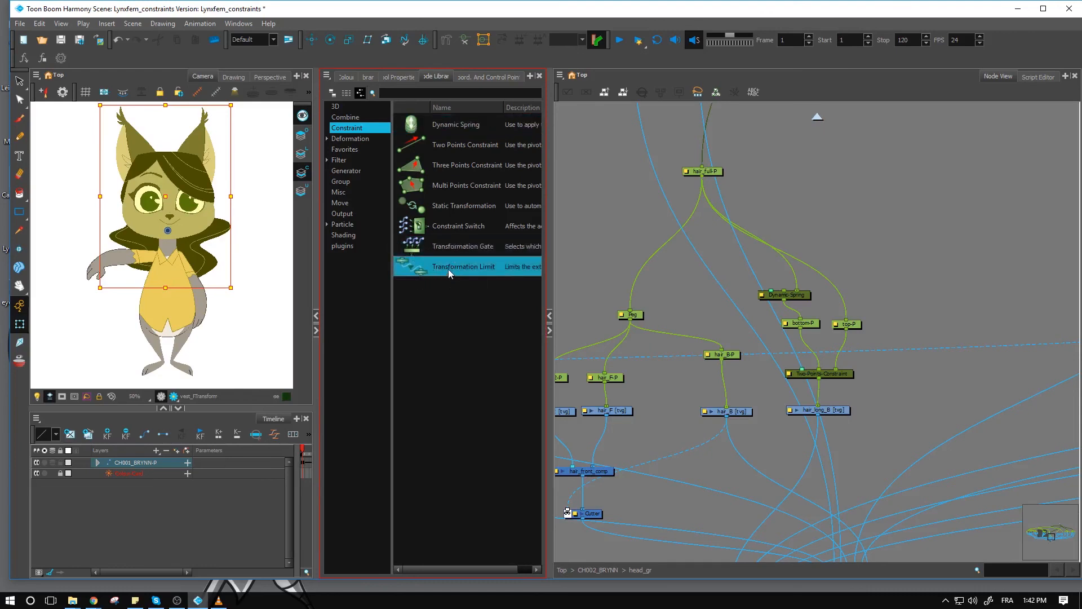
drag(448, 269, 761, 262)
drag(861, 271, 834, 268)
click(810, 295)
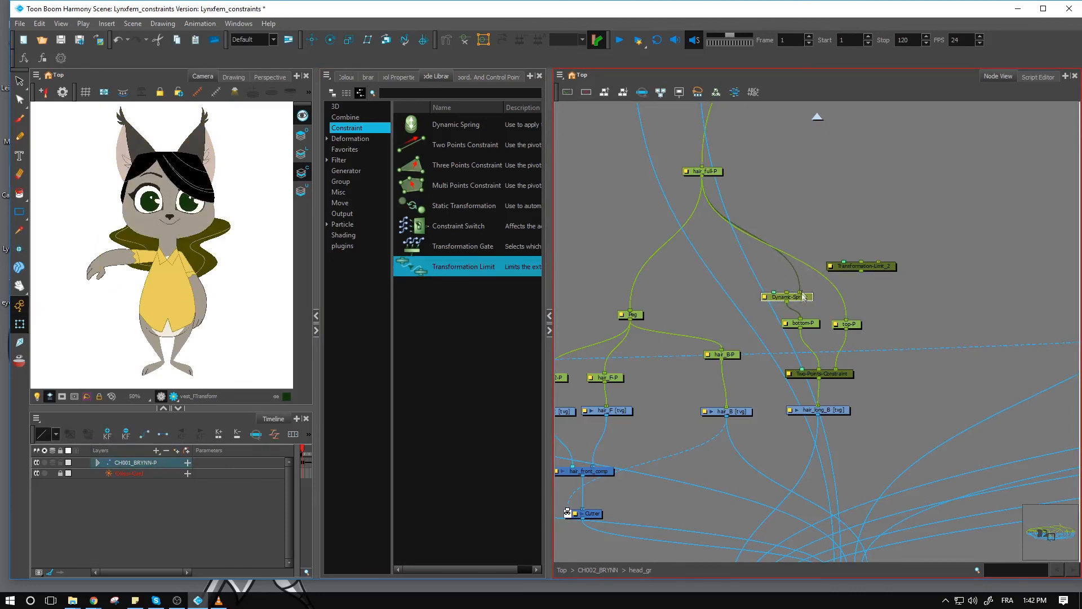
click(809, 323)
- Connect the Transformation Limit between hair_full-P and both the Dynamic-Spring and top-P, placing it above them
drag(891, 268, 838, 270)
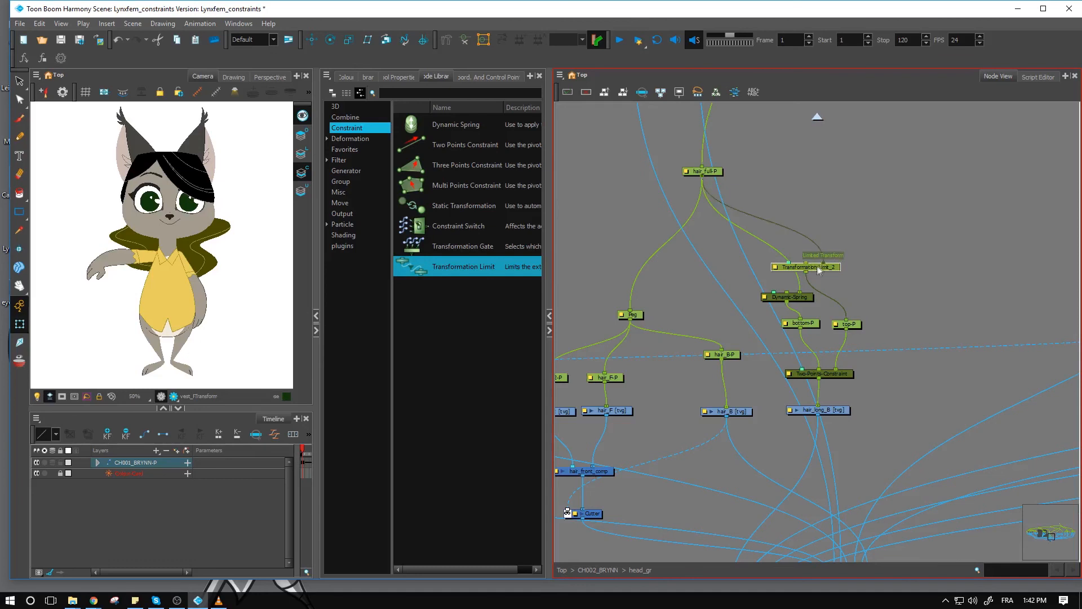
drag(833, 271, 847, 263)
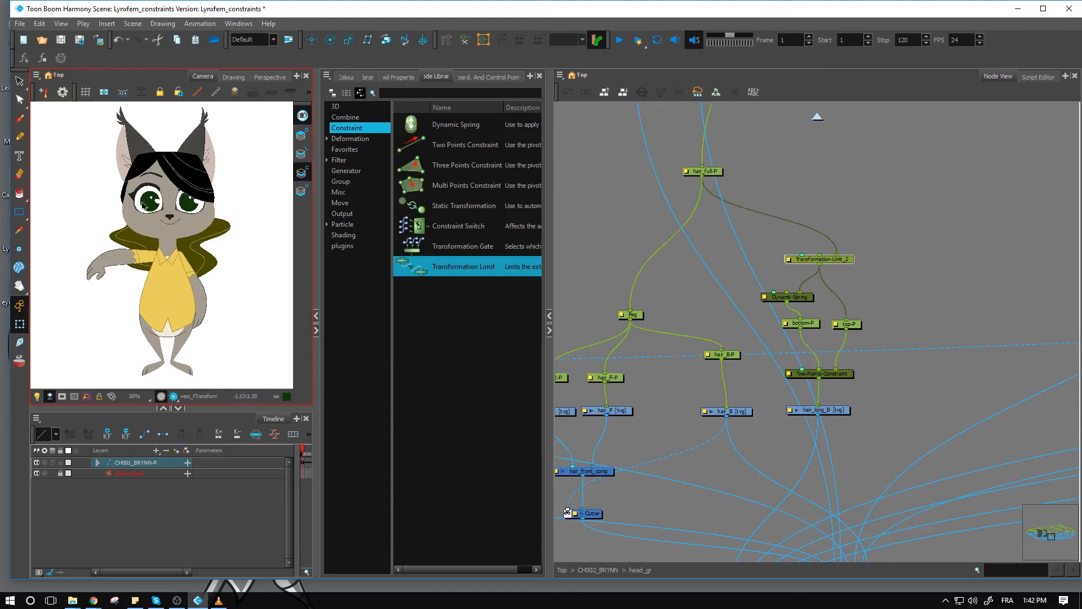
click(601, 215)
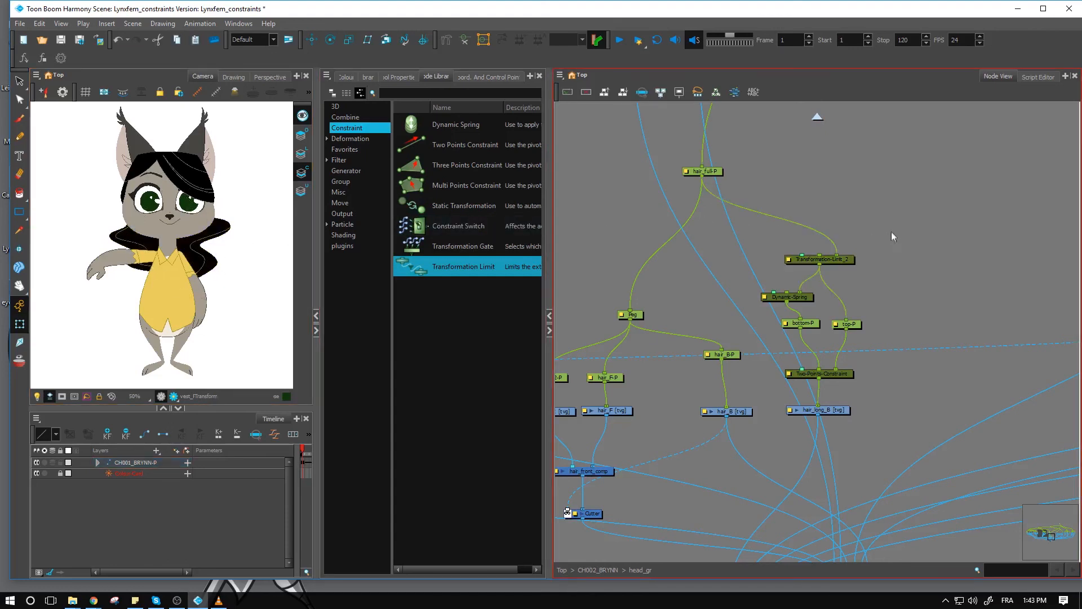
- Shift the Transformation Limit node slightly sideways and place its control point on the forehead at about 0.067 E, 5.6 N
click(840, 262)
drag(820, 258, 826, 257)
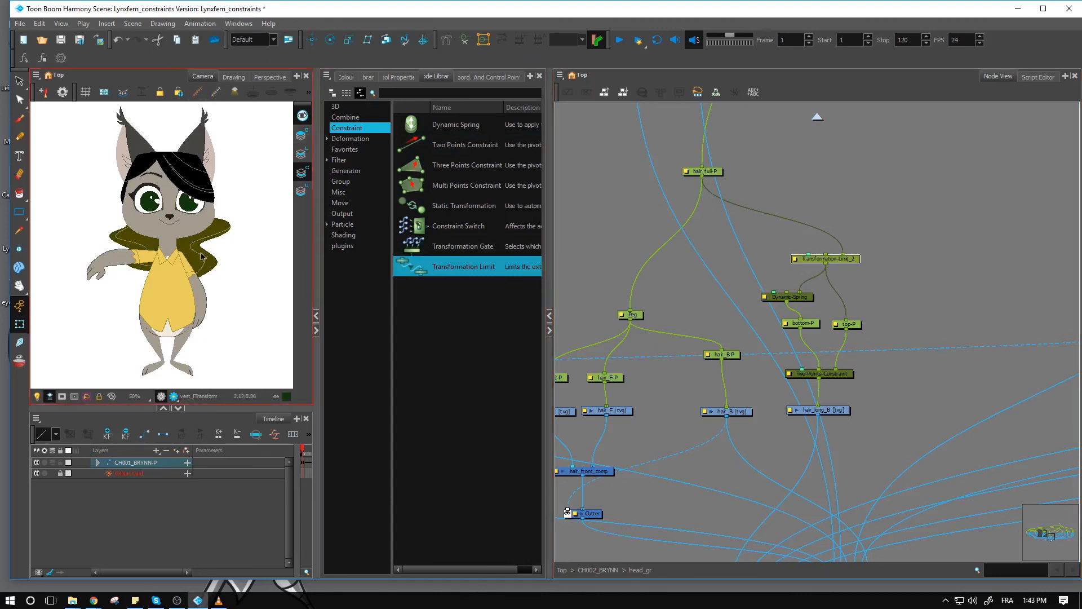
click(868, 282)
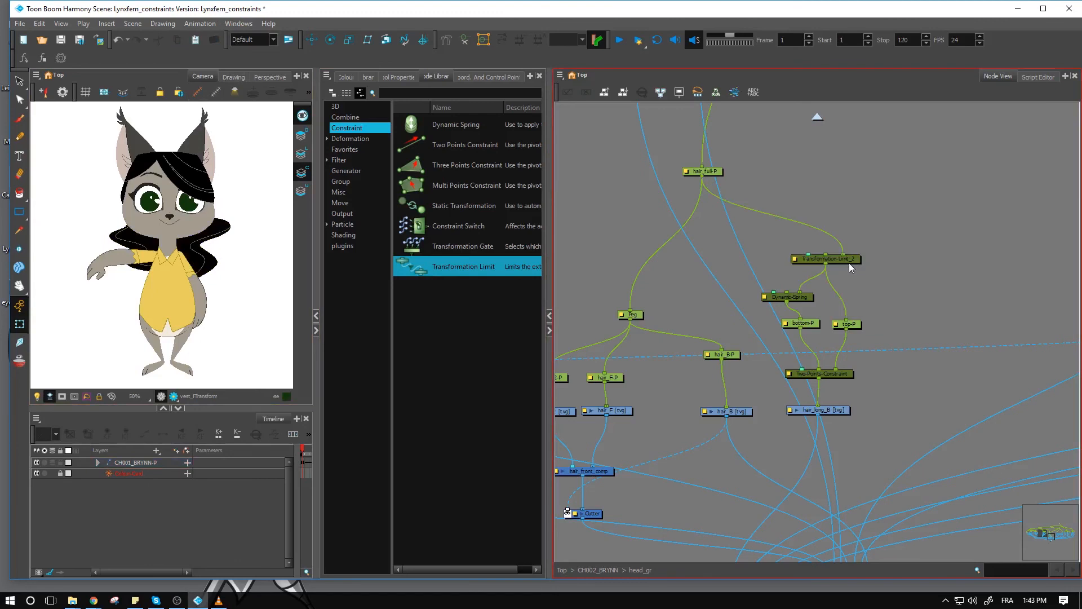
click(850, 267)
drag(168, 247, 171, 194)
click(170, 193)
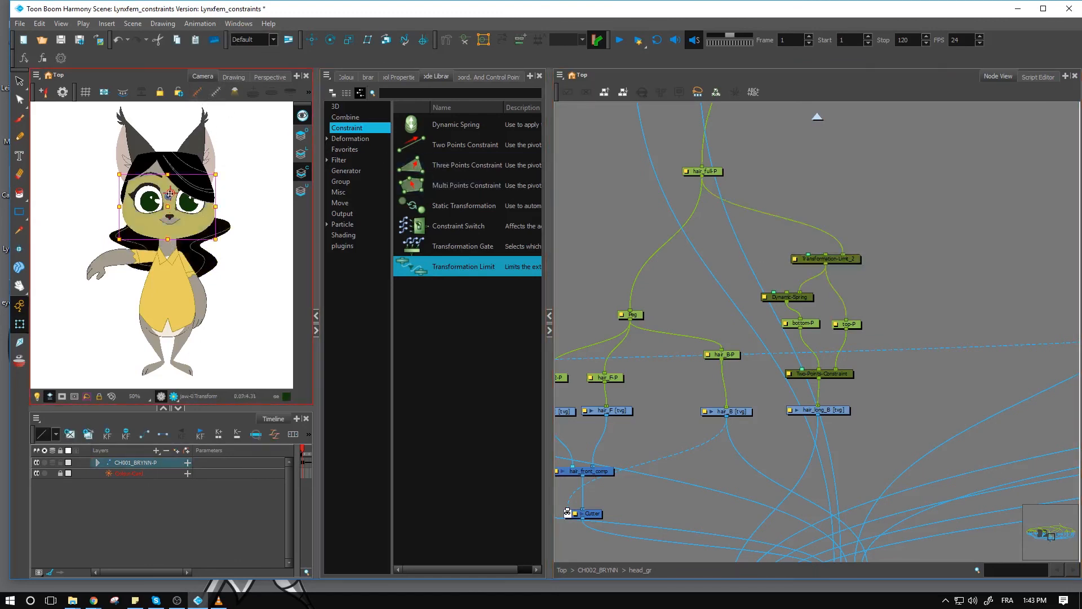
click(767, 240)
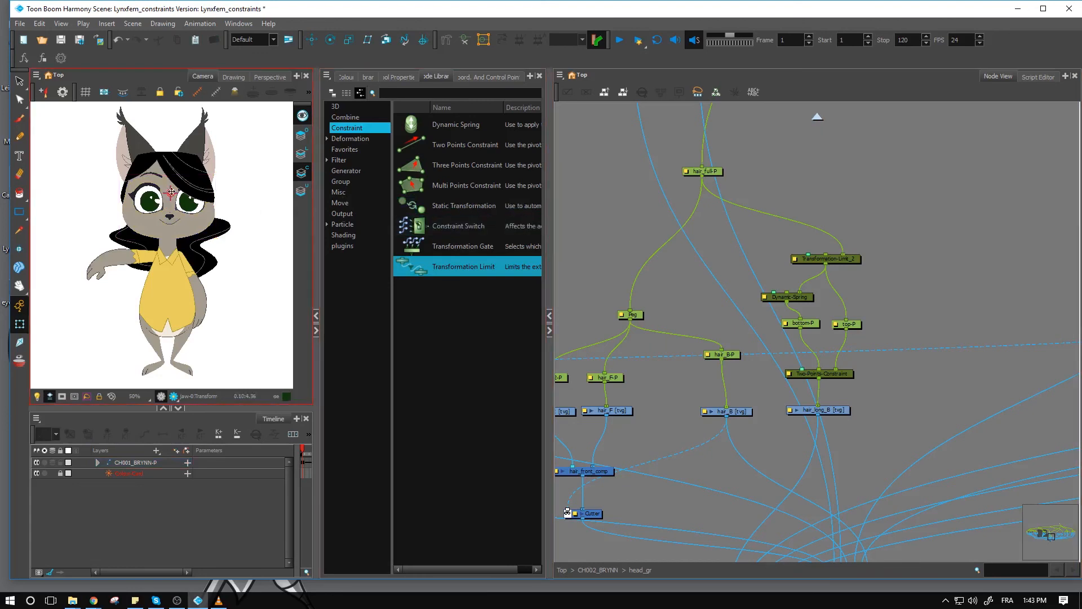
click(168, 182)
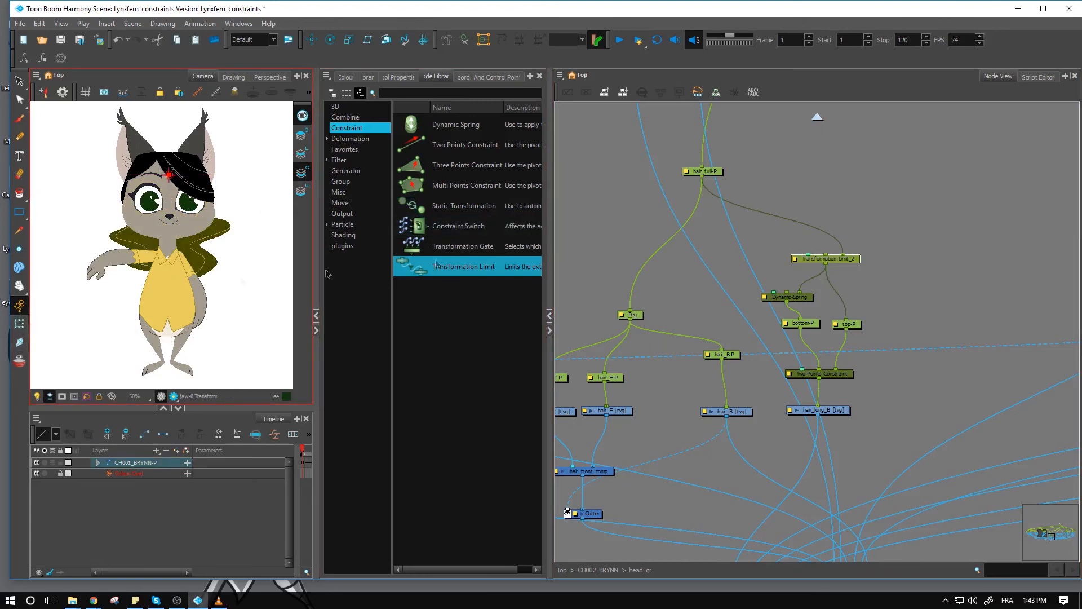
- Set Rotate to 0 in the Transformation Limit's layer properties
double_click(796, 260)
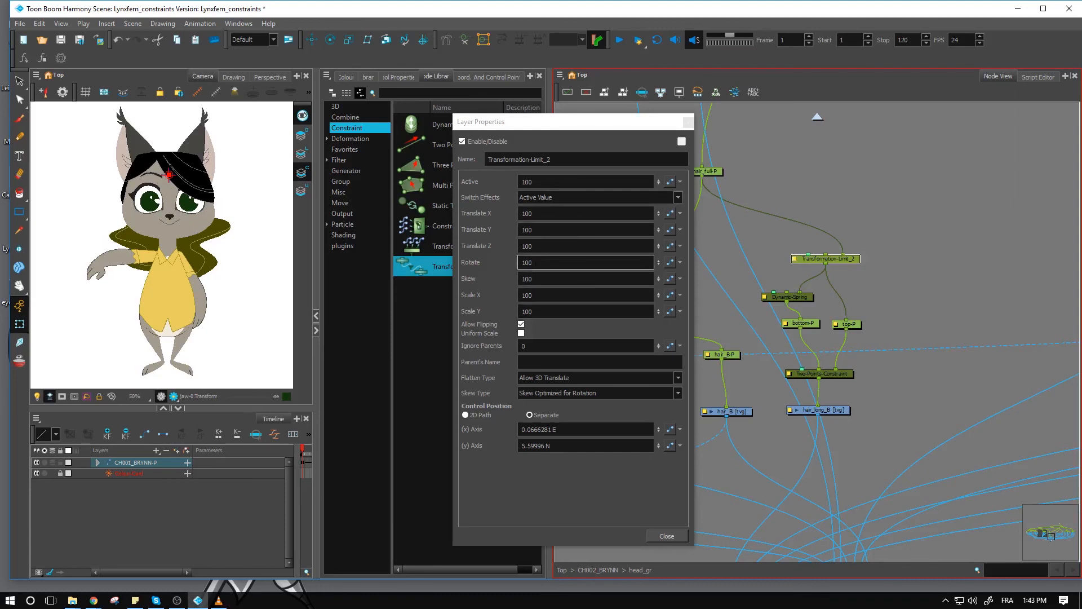
double_click(527, 263)
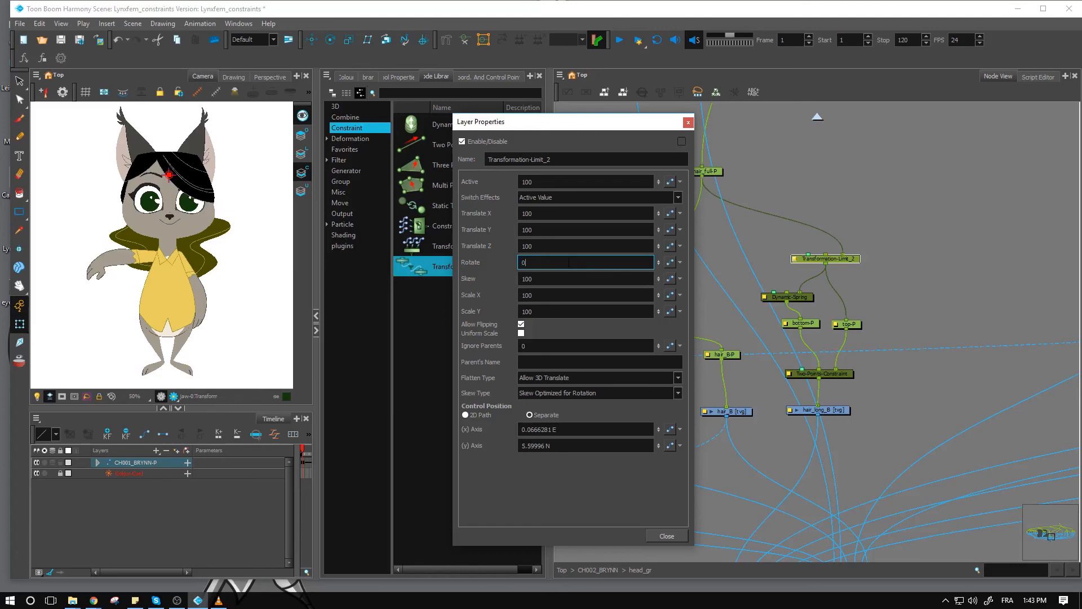
click(183, 348)
- Try rotating the whole head clockwise from its parent peg to test the hair's response, and undo the rotation
key(shift+t)
click(199, 230)
key(b)
key(b)
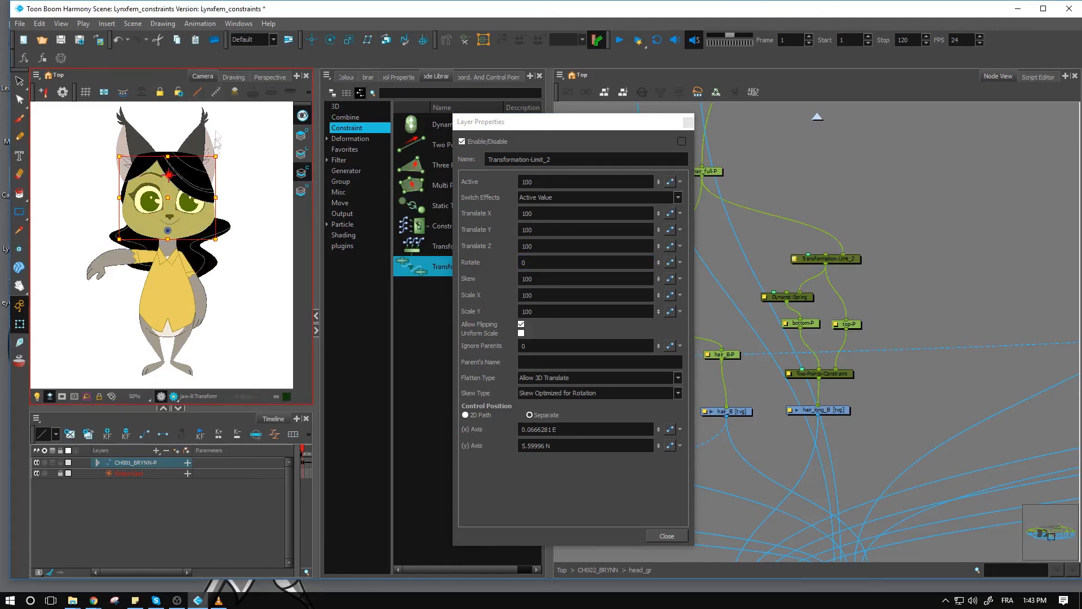
key(b)
drag(239, 109, 233, 150)
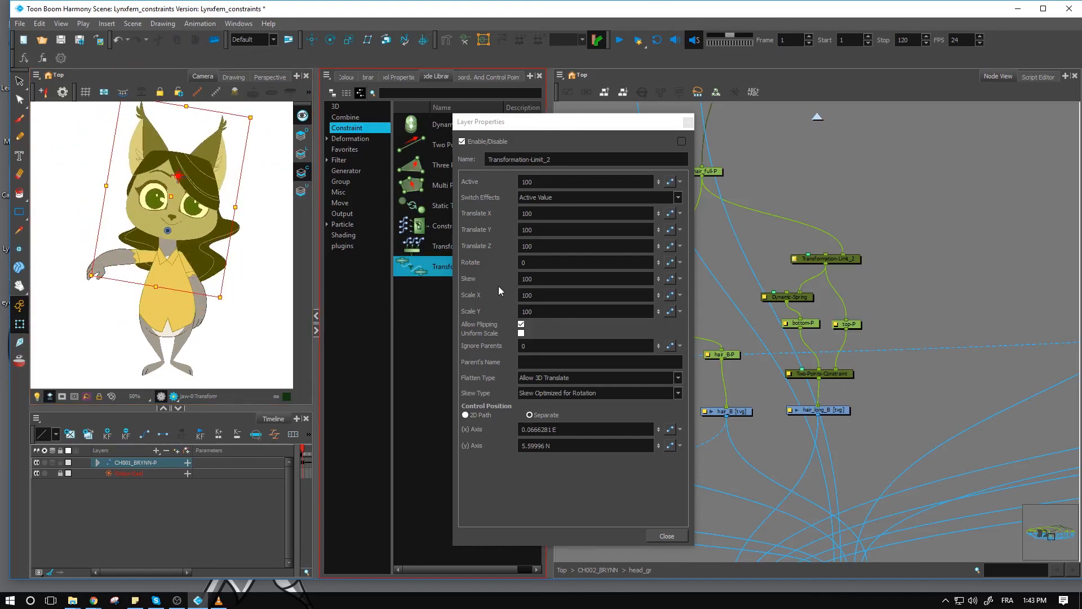
key(ctrl+z)
- Set the Transformation Limit's Rotate to 20
click(532, 263)
drag(529, 262, 518, 269)
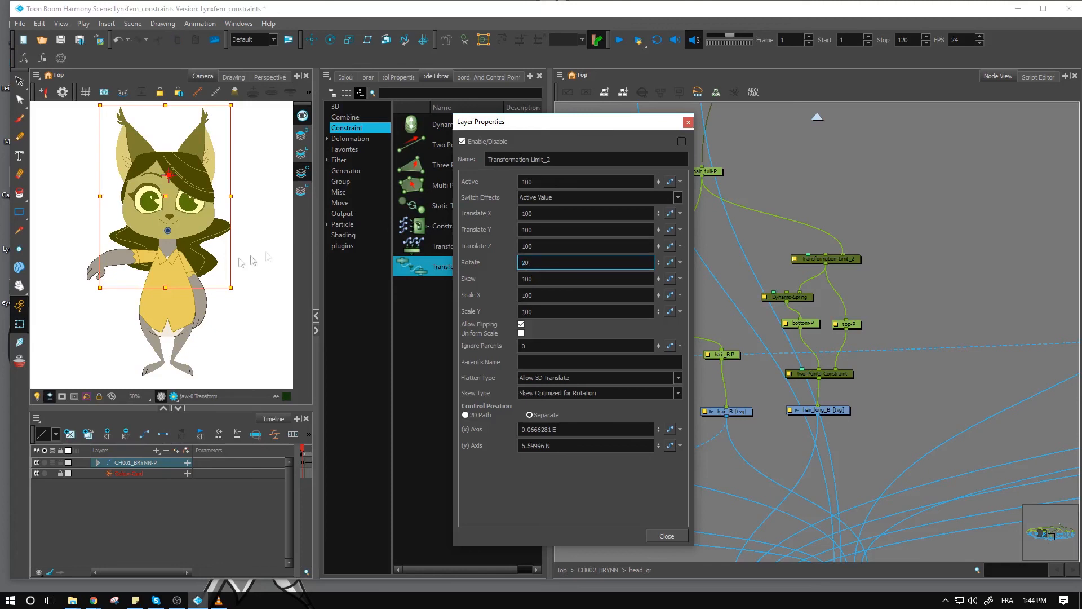
click(242, 296)
- Rotate the whole head slightly counterclockwise at frame 1 and close the Transformation Limit's layer properties
drag(223, 352, 265, 300)
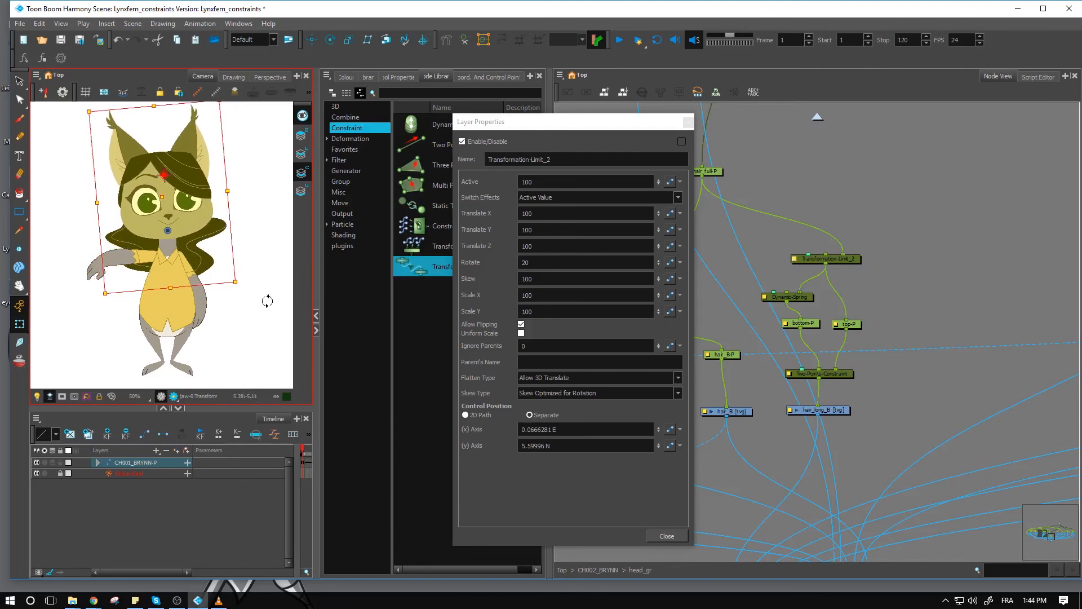
click(223, 547)
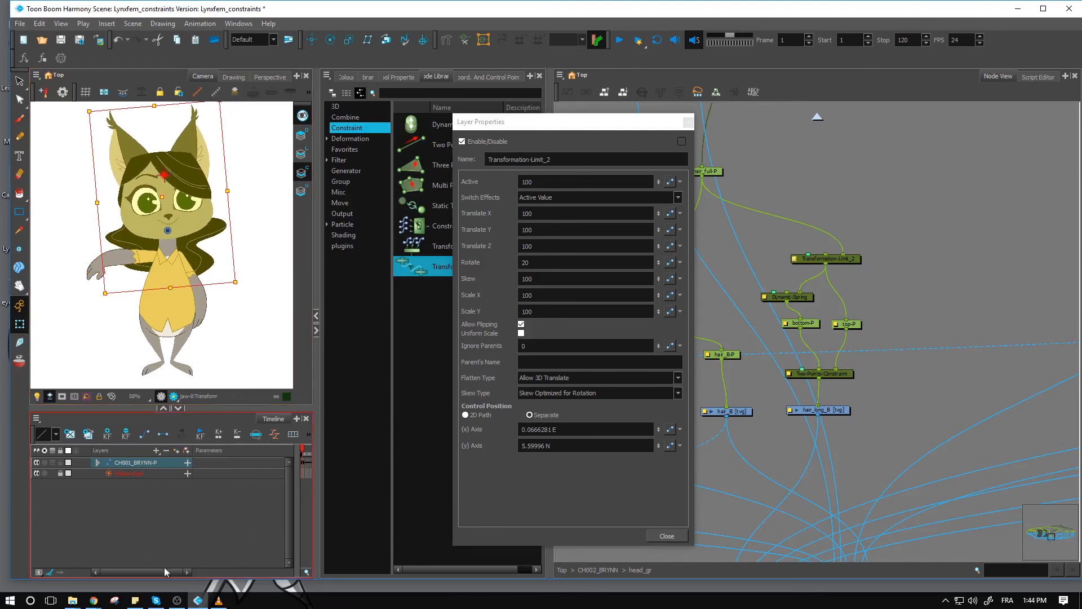
click(688, 123)
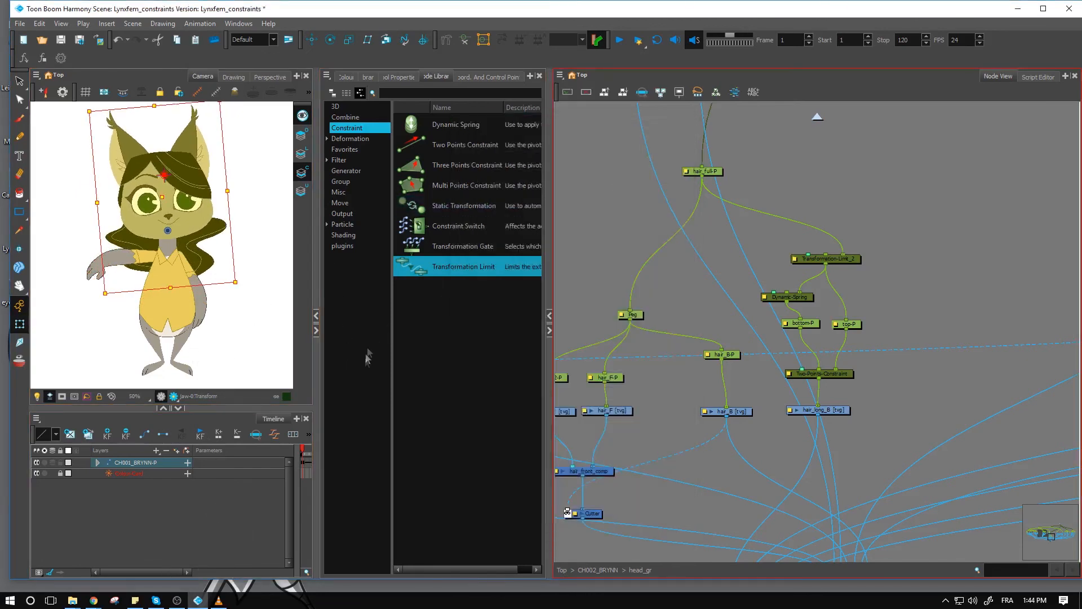
- Enlarge the Camera and Timeline area and scrub from frame 1 through frame 12 to frame 21 to check the hair's motion
click(316, 330)
drag(306, 448, 351, 434)
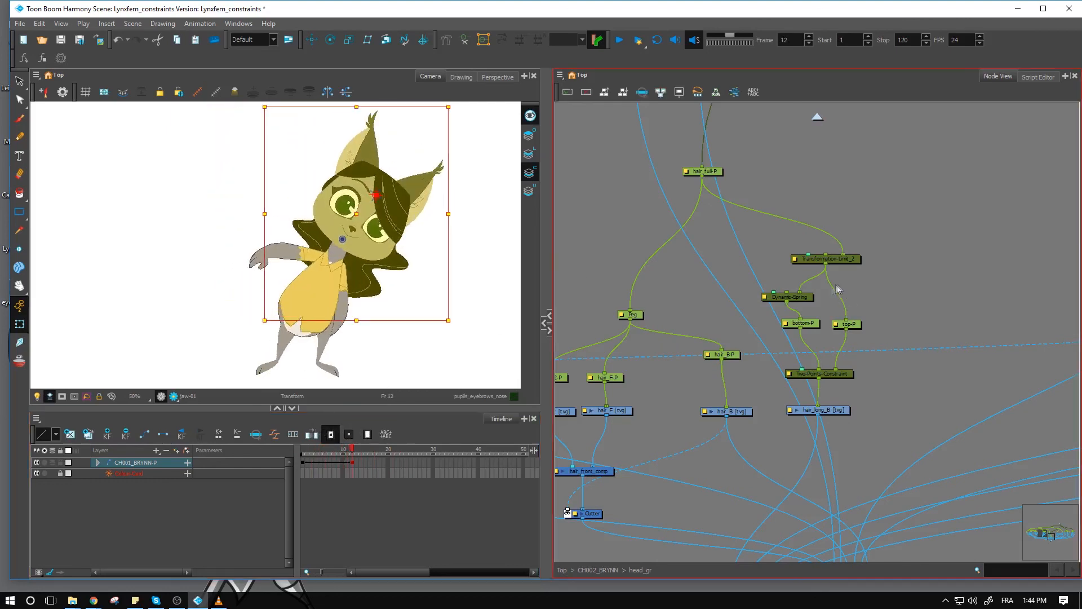
drag(361, 452, 392, 434)
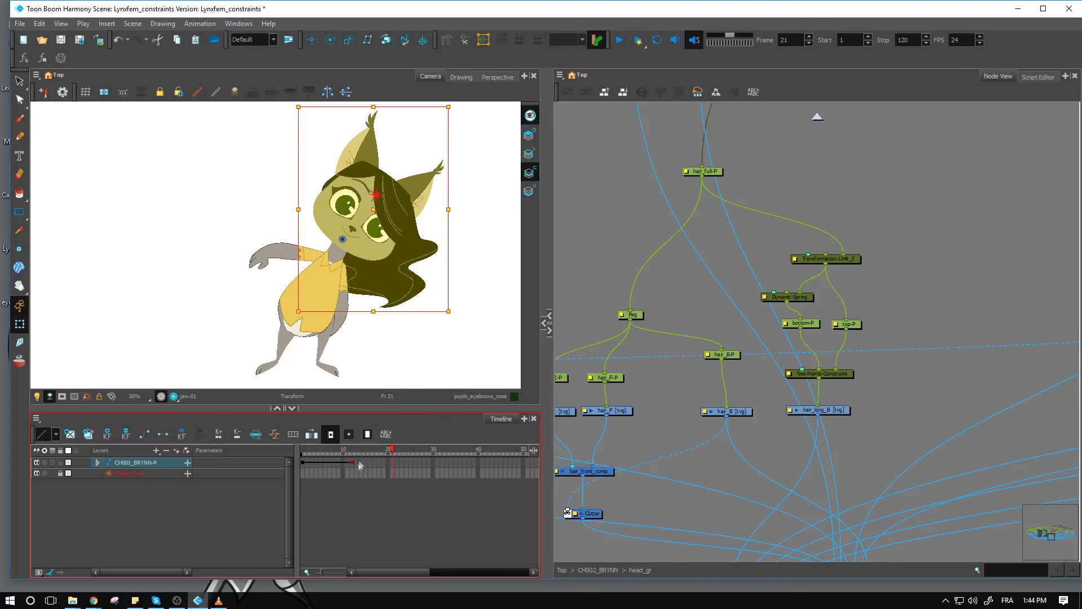
- Review the Active, tension and inertia settings in the Dynamic-Spring's layer properties, close them, and deselect the node
click(806, 300)
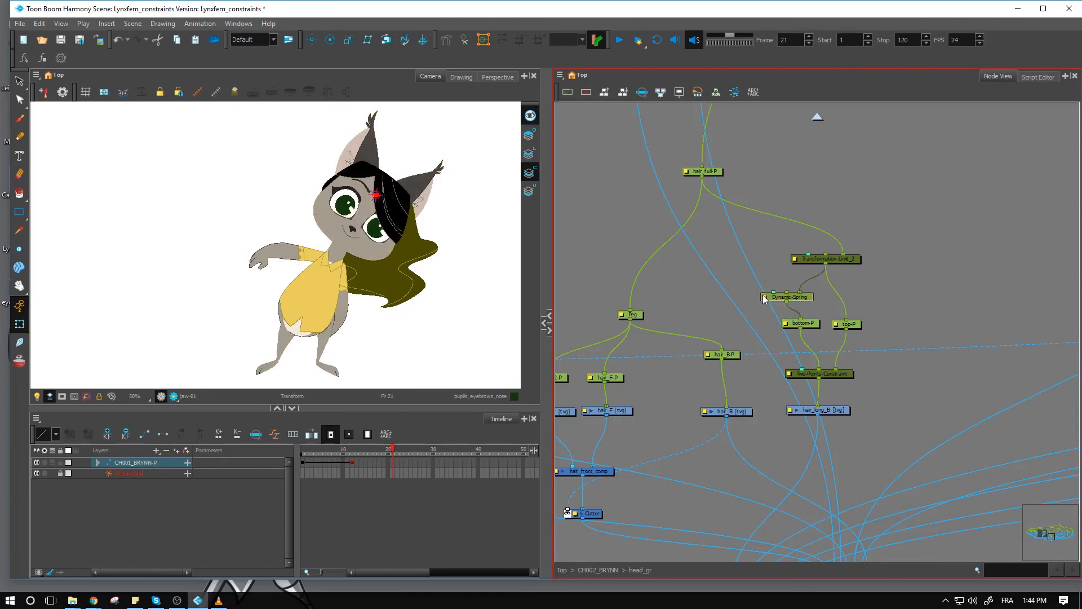
double_click(764, 299)
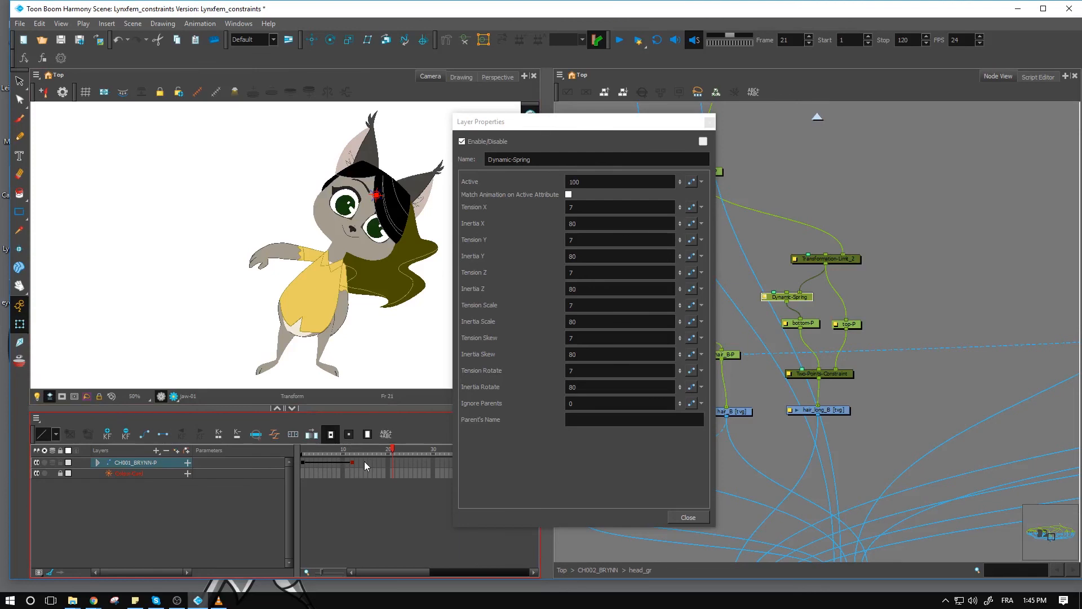
double_click(600, 184)
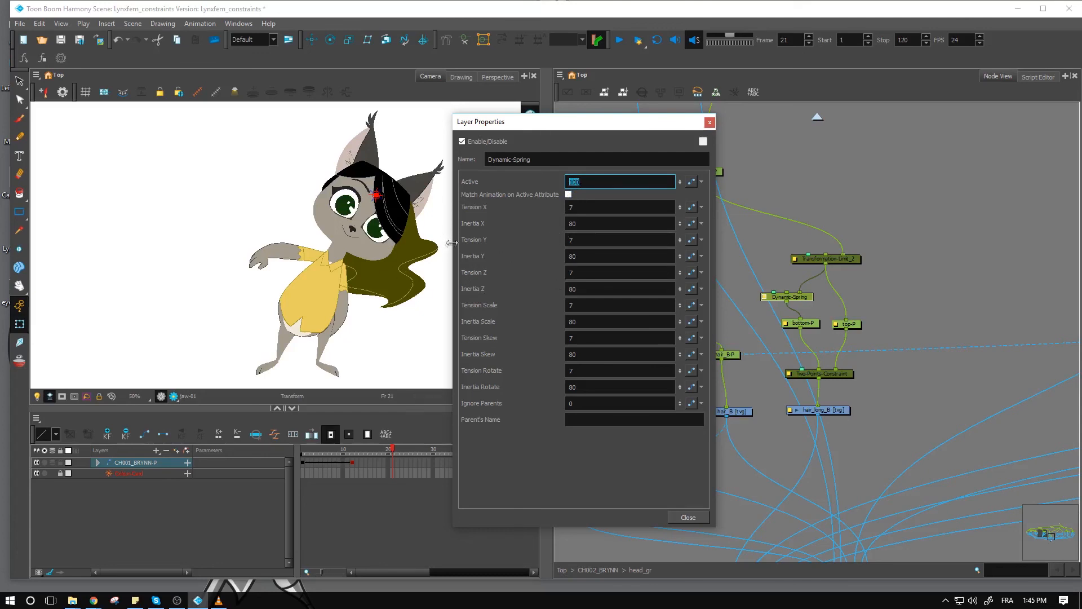
click(711, 123)
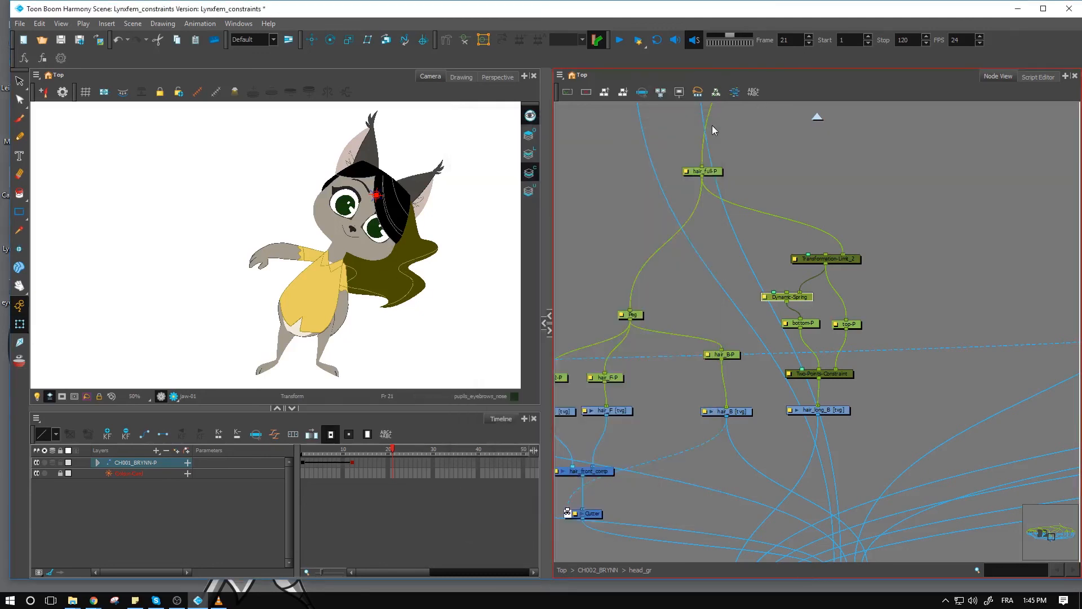
click(685, 304)
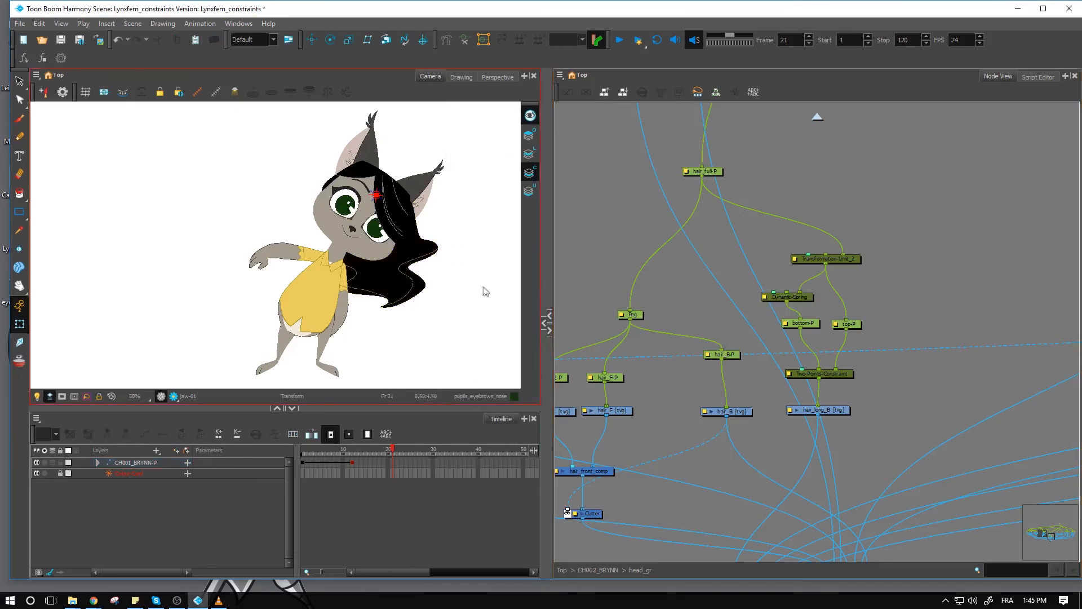